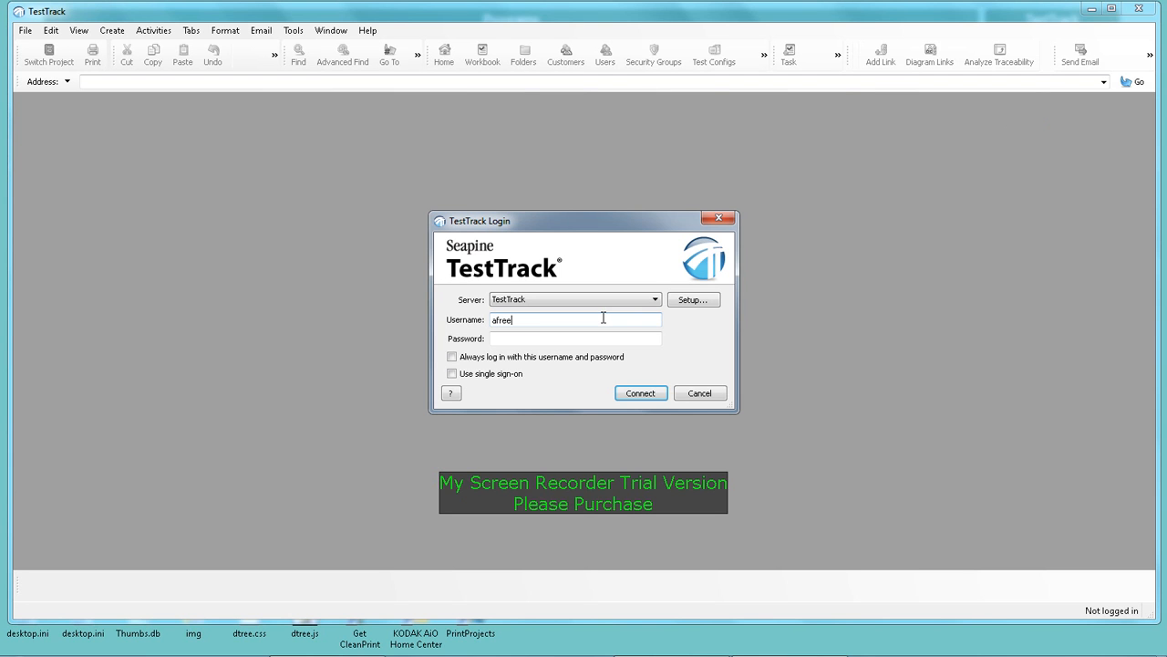
- Enter the account password, connect to the TestTrack server, and log in to the Customer Service project with issue tracking
key(Tab)
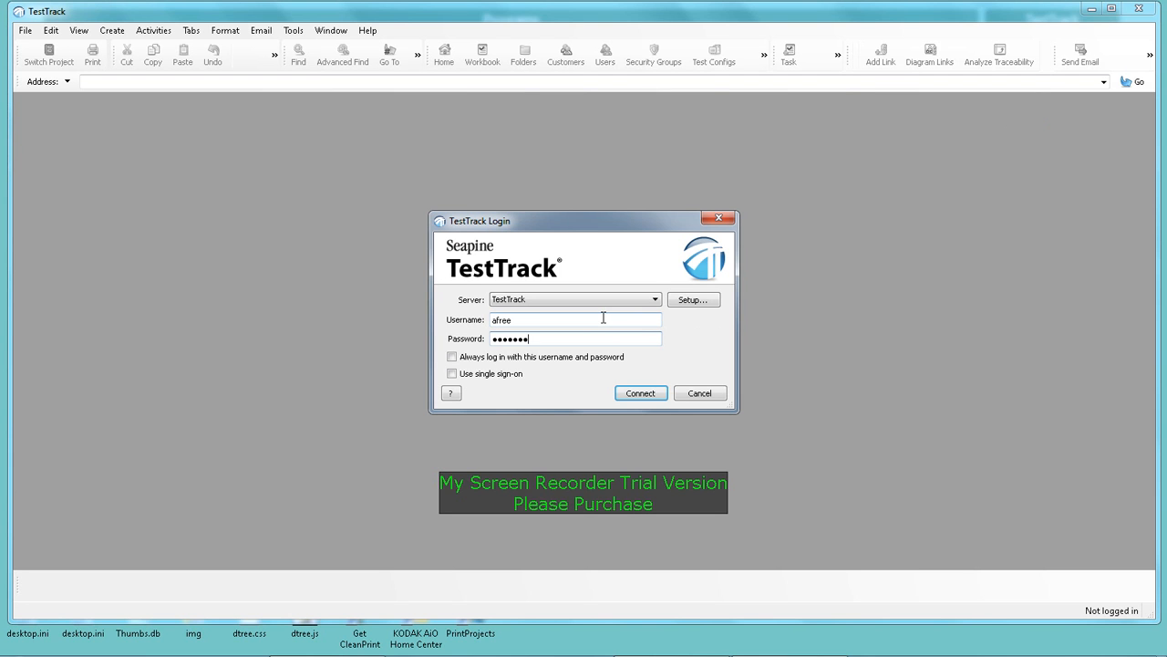
key(Return)
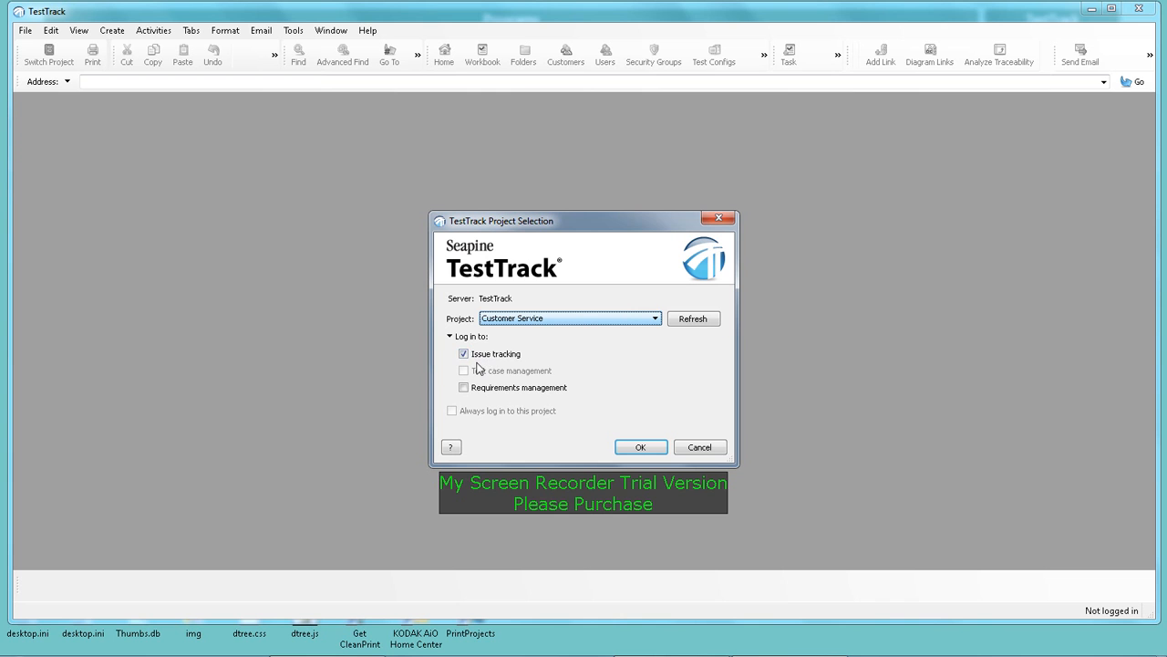
click(647, 447)
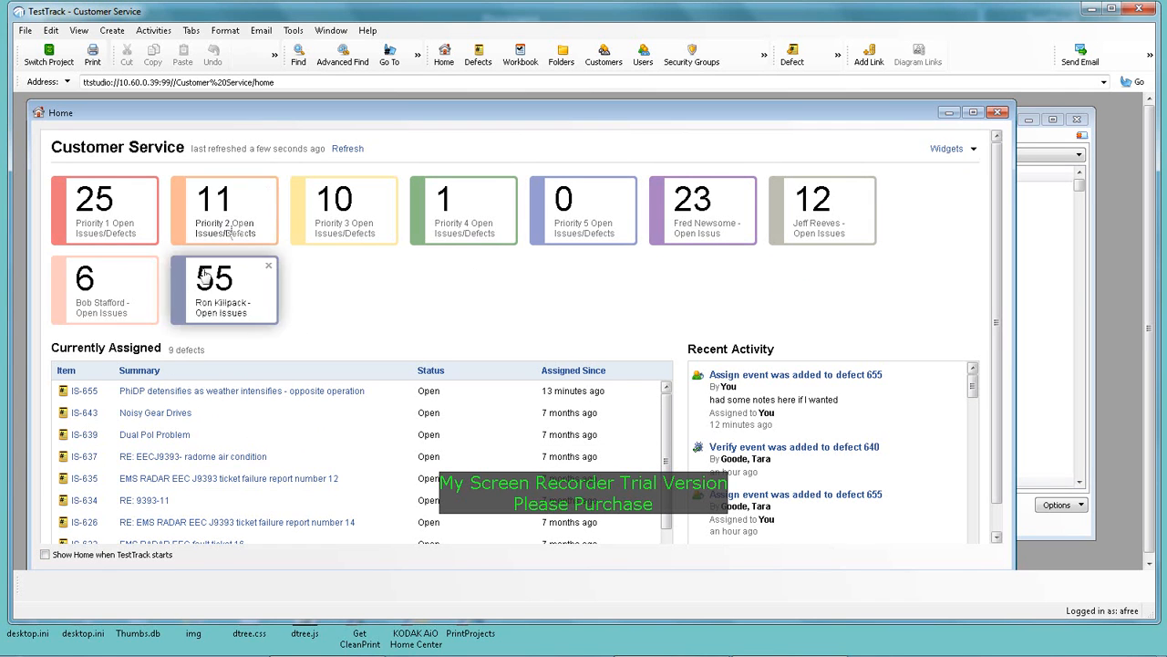
- View the Priority 4 open issues from the dashboard, and close that list and the Home window
click(484, 215)
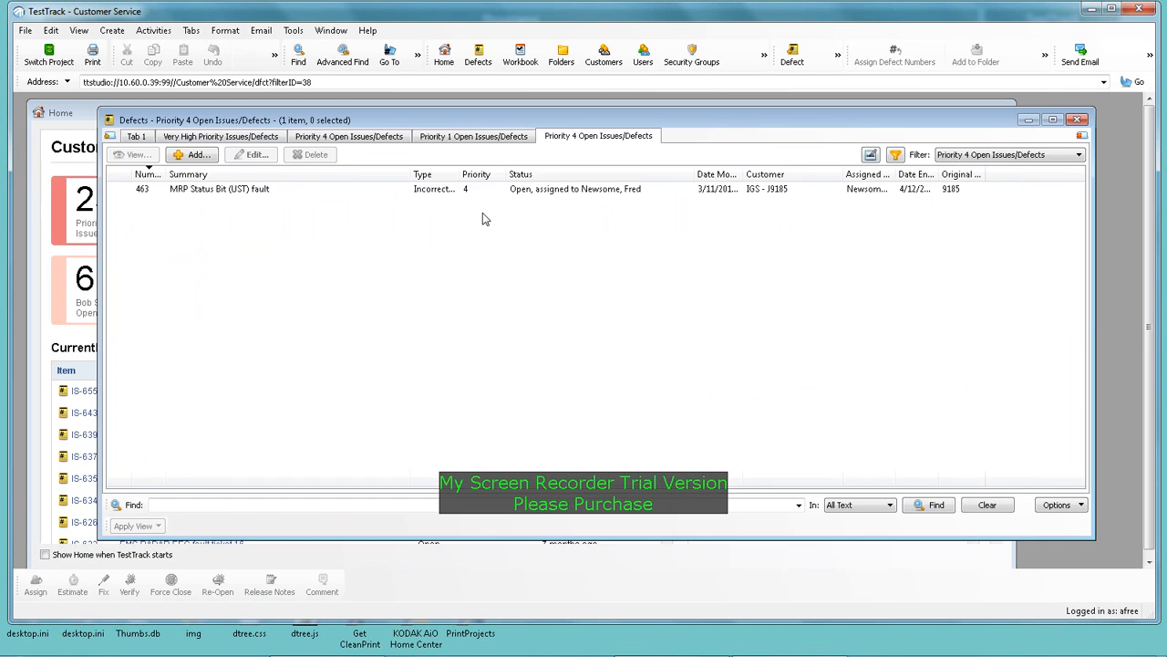
click(1077, 119)
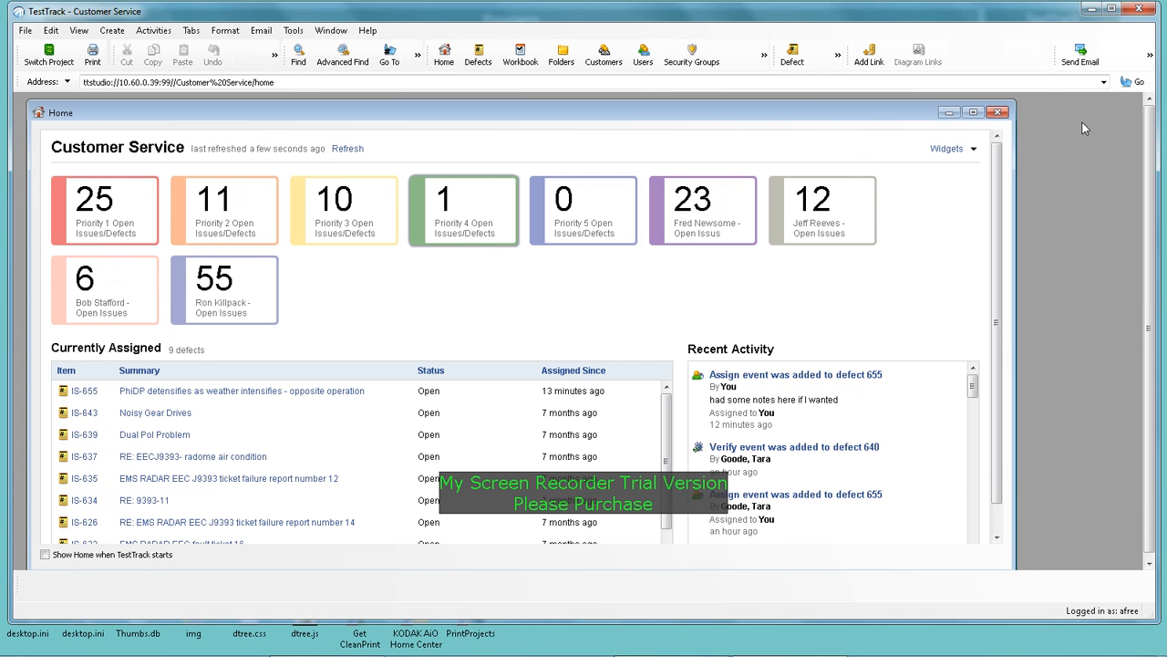
click(1000, 114)
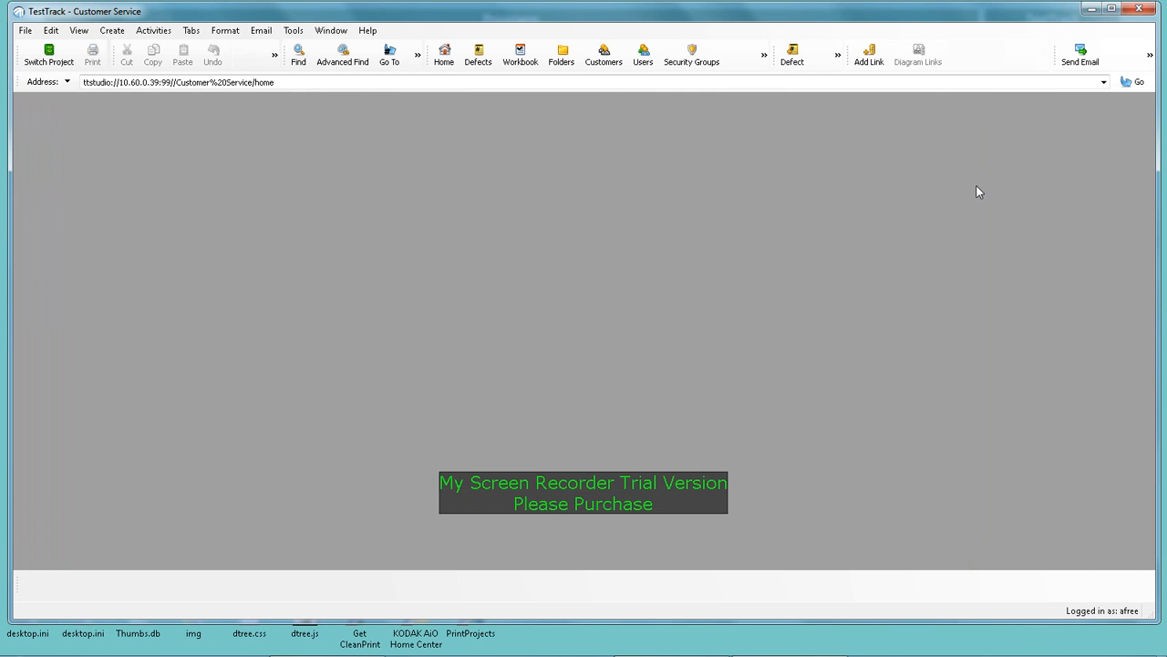
- Open defect 655 from the unfiltered defects list and start a new email about it
click(476, 60)
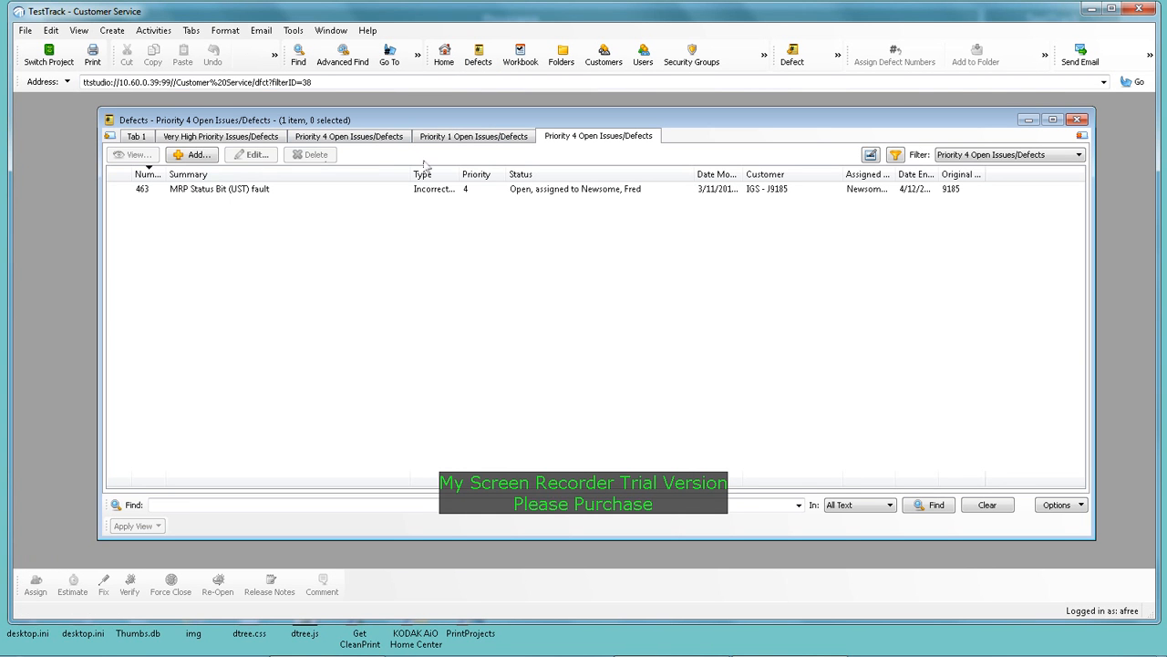
click(137, 136)
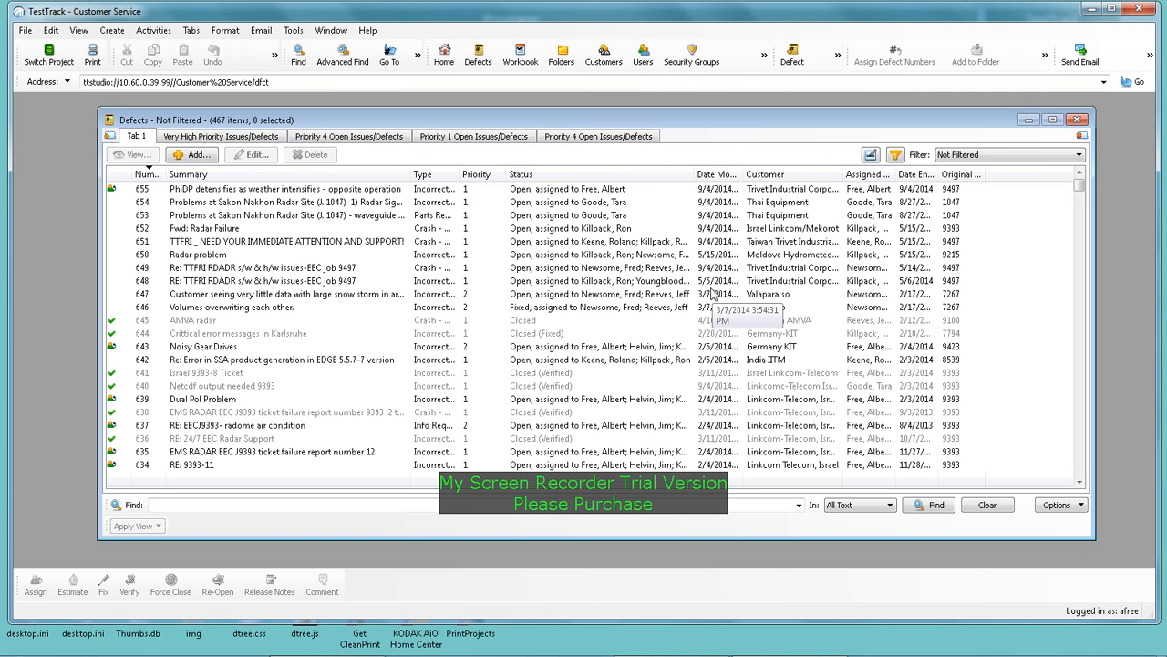
double_click(356, 190)
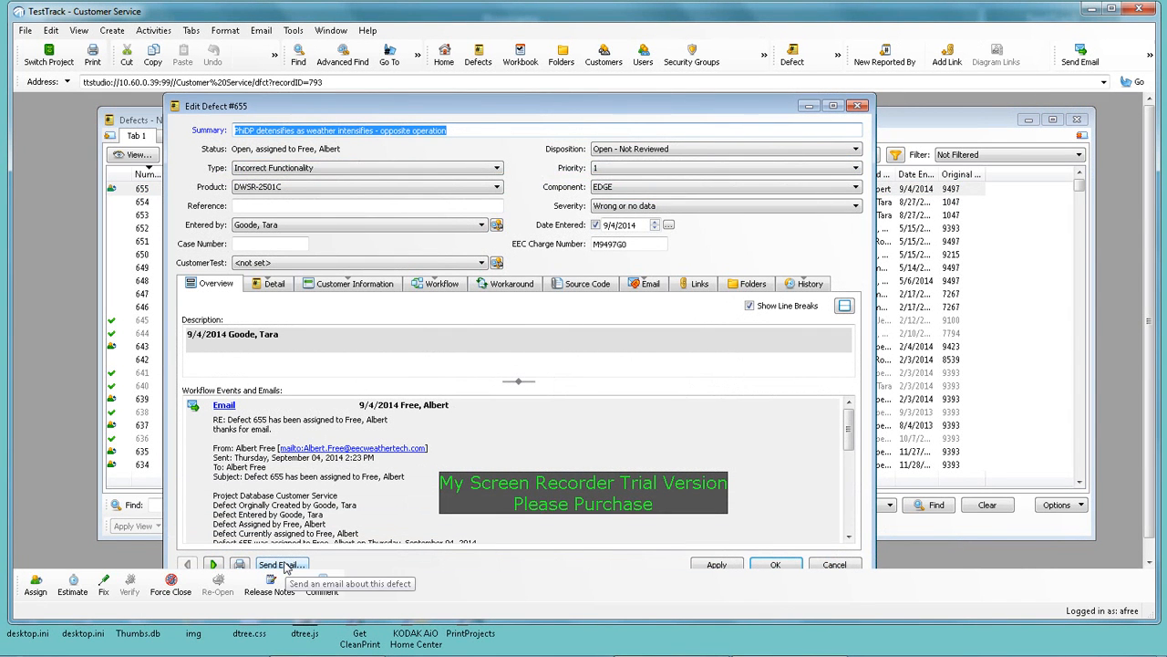
click(283, 564)
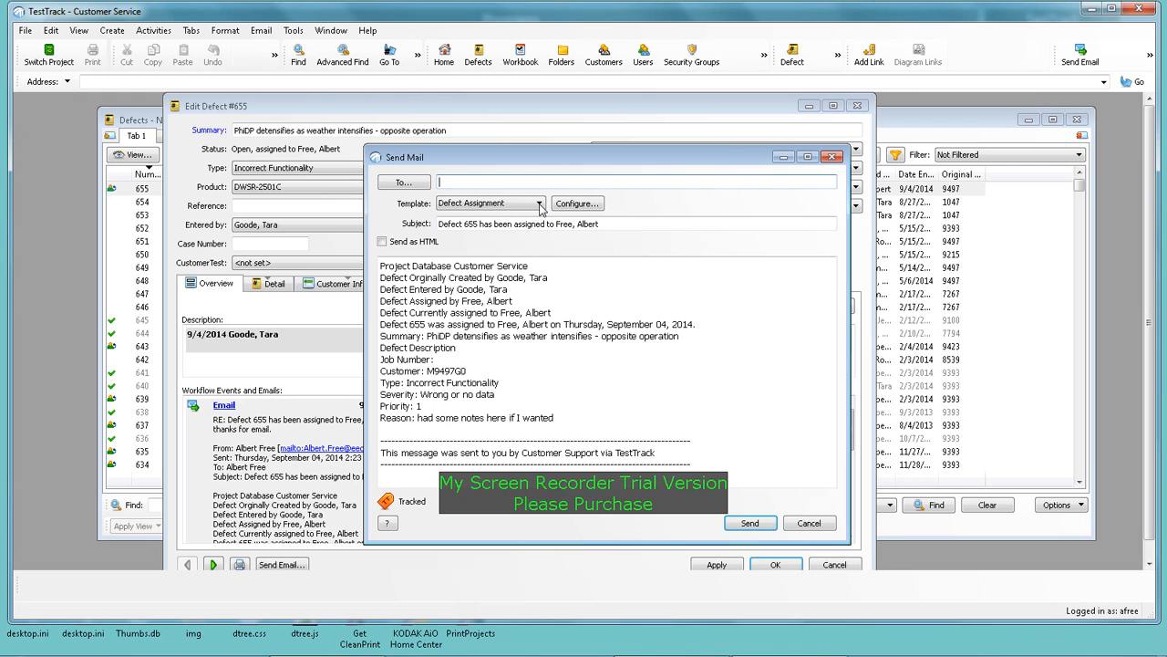
- Preview the Defect Closed and Defect Added email templates, and return the template to Defect Assignment
click(538, 205)
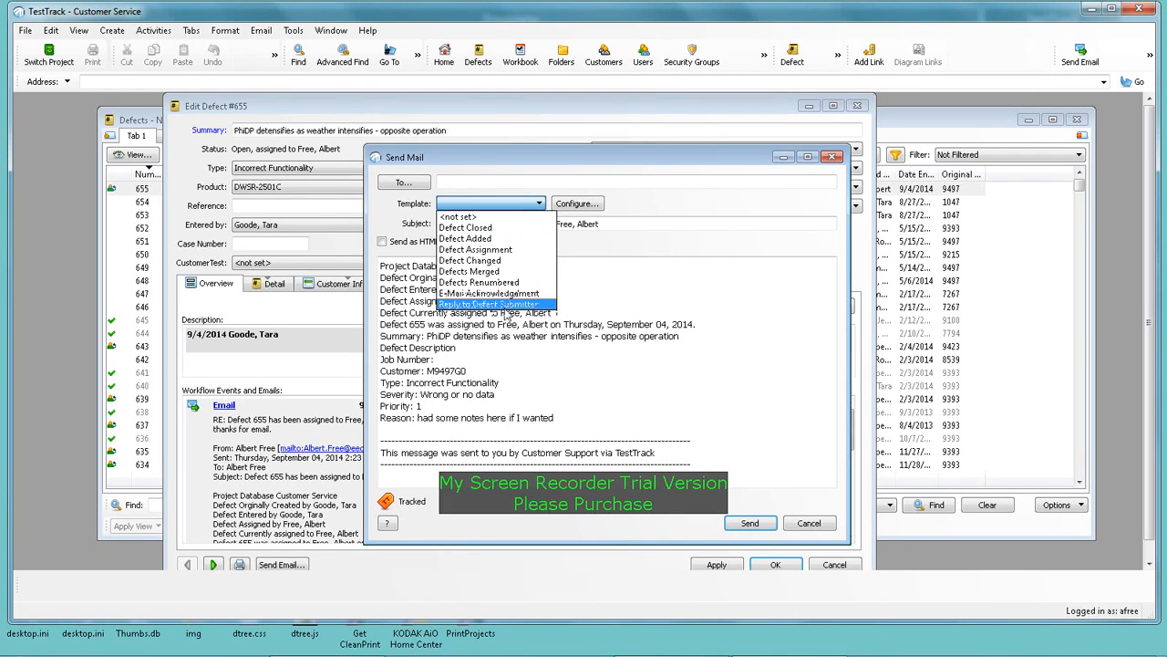
click(492, 228)
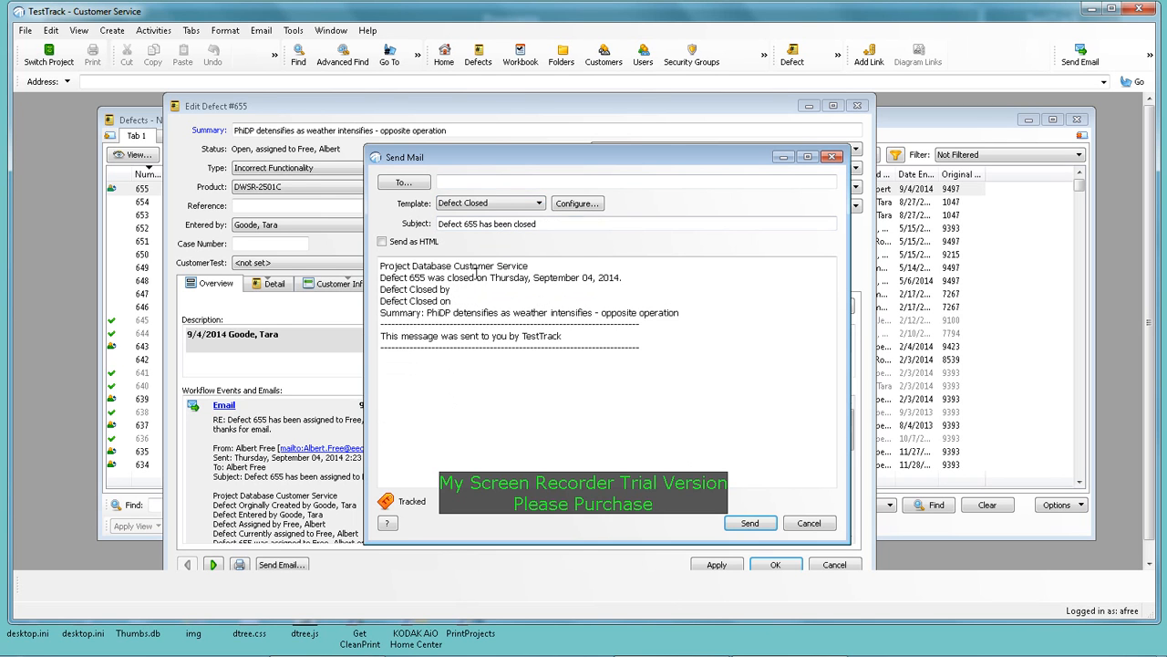
click(542, 205)
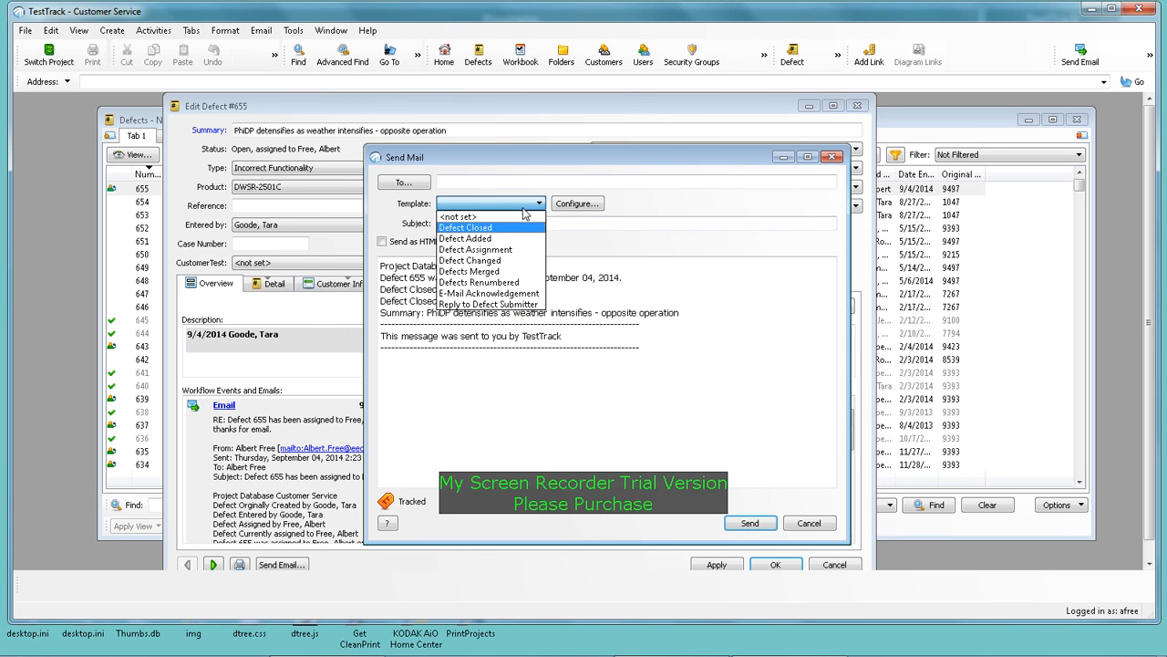
click(505, 239)
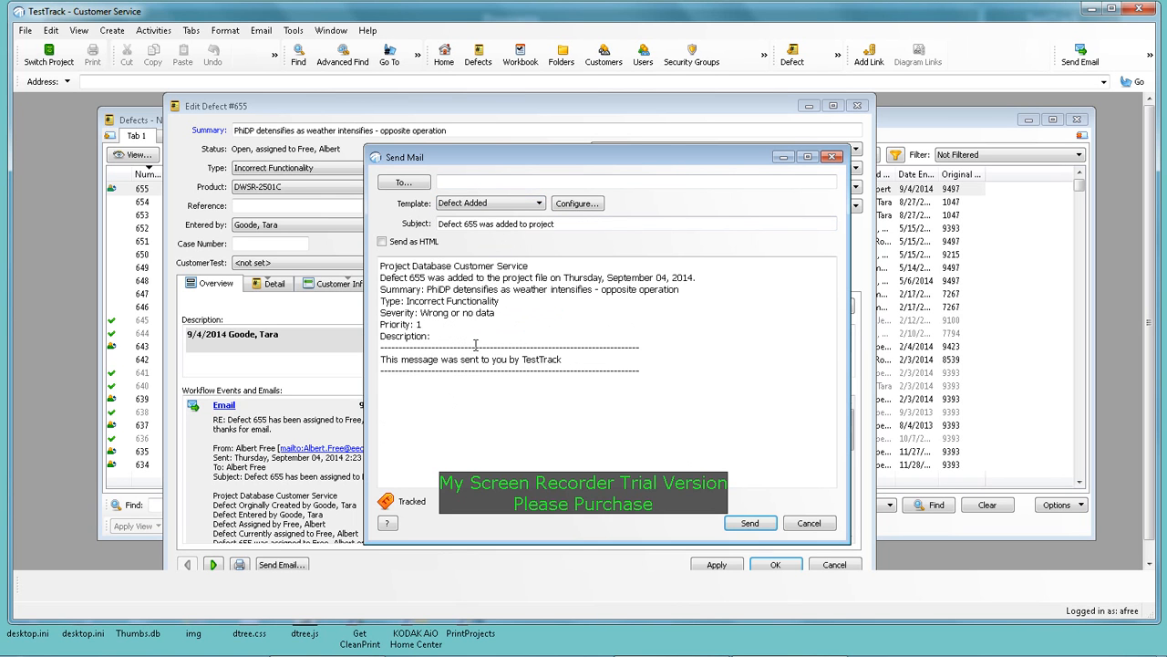
click(539, 203)
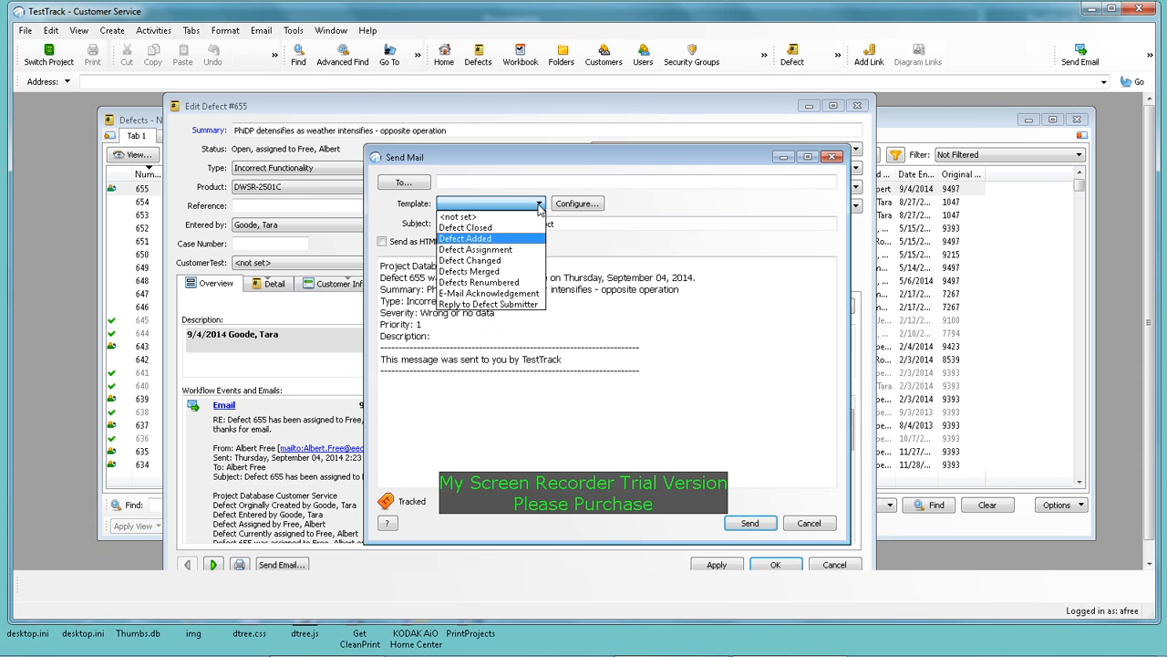
click(497, 254)
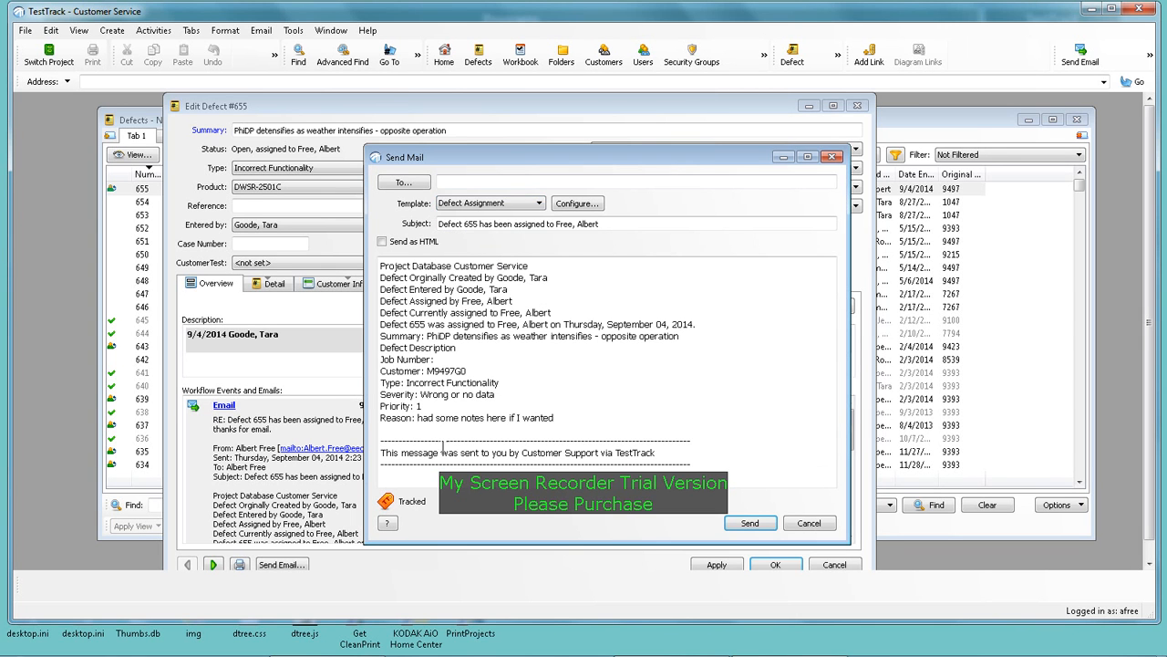
- Browse the available mail recipients and close the list without choosing anyone
click(403, 183)
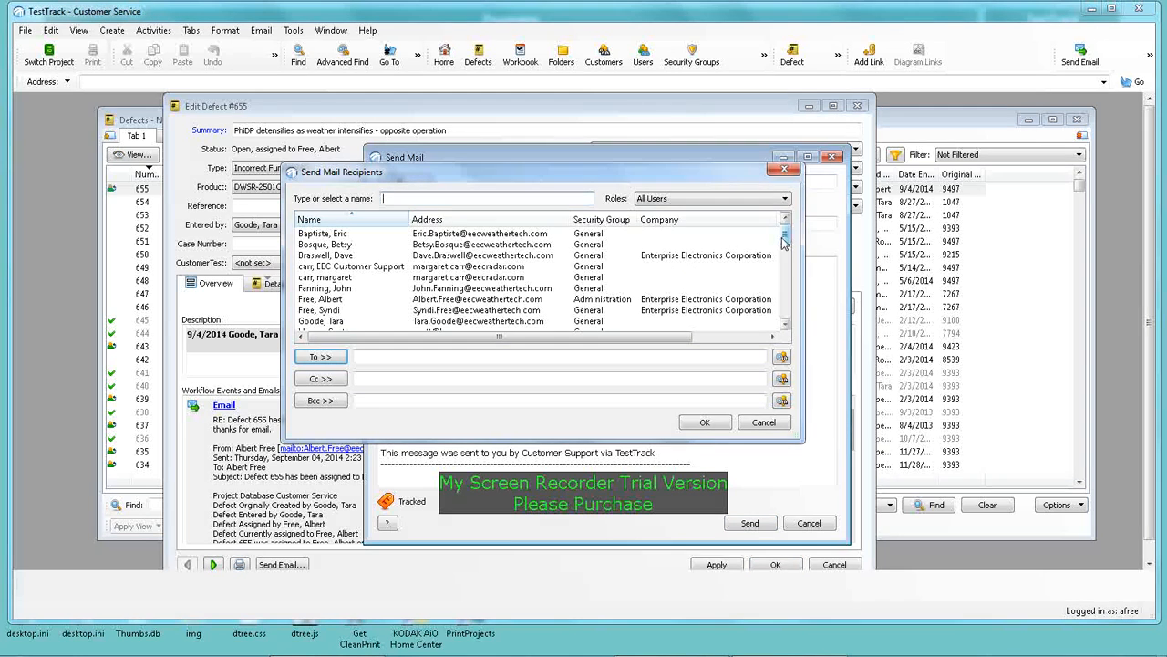
drag(783, 239, 782, 303)
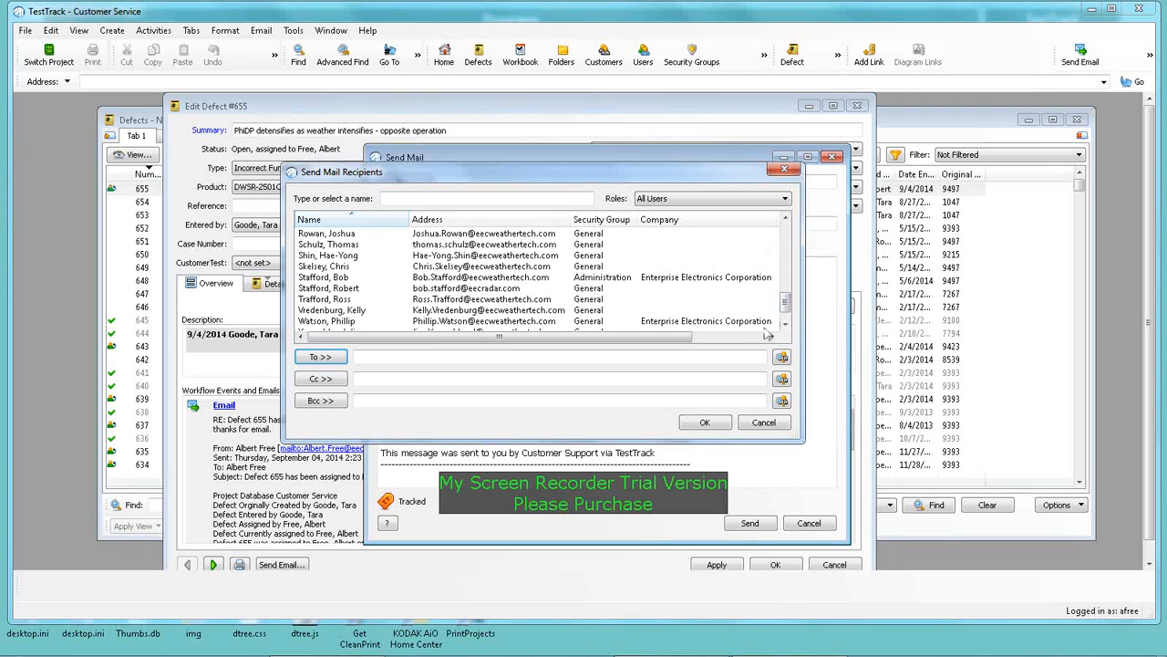
click(761, 422)
- Address the email to the assignee's suggested company address, set it to send as HTML, and send it
click(478, 182)
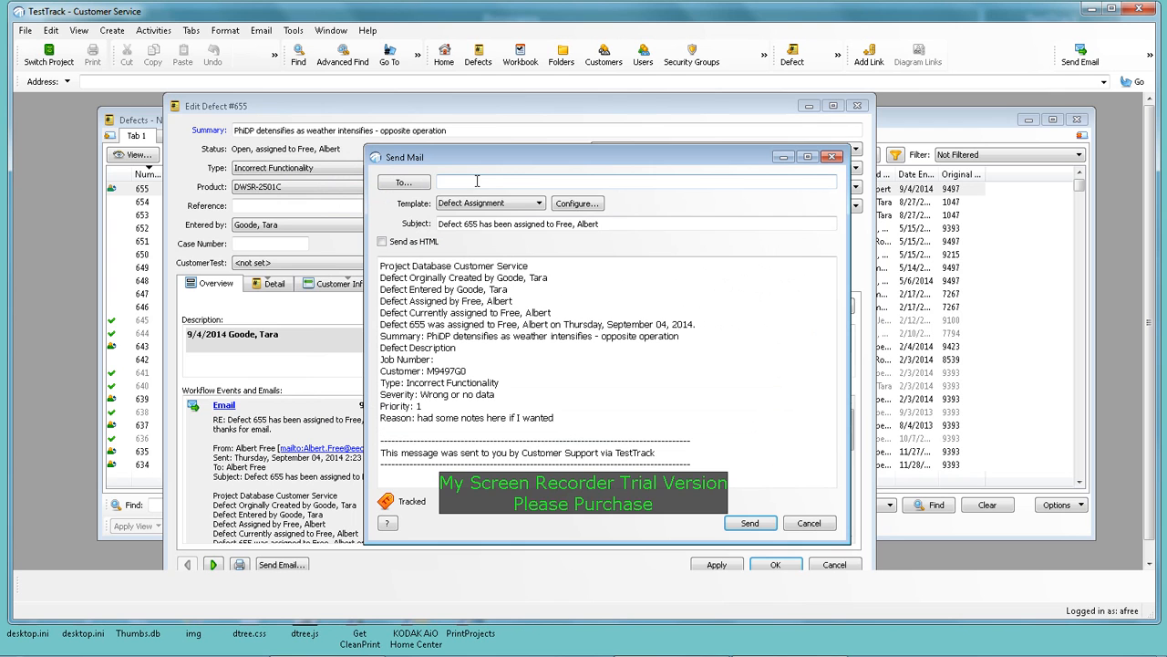
text(a)
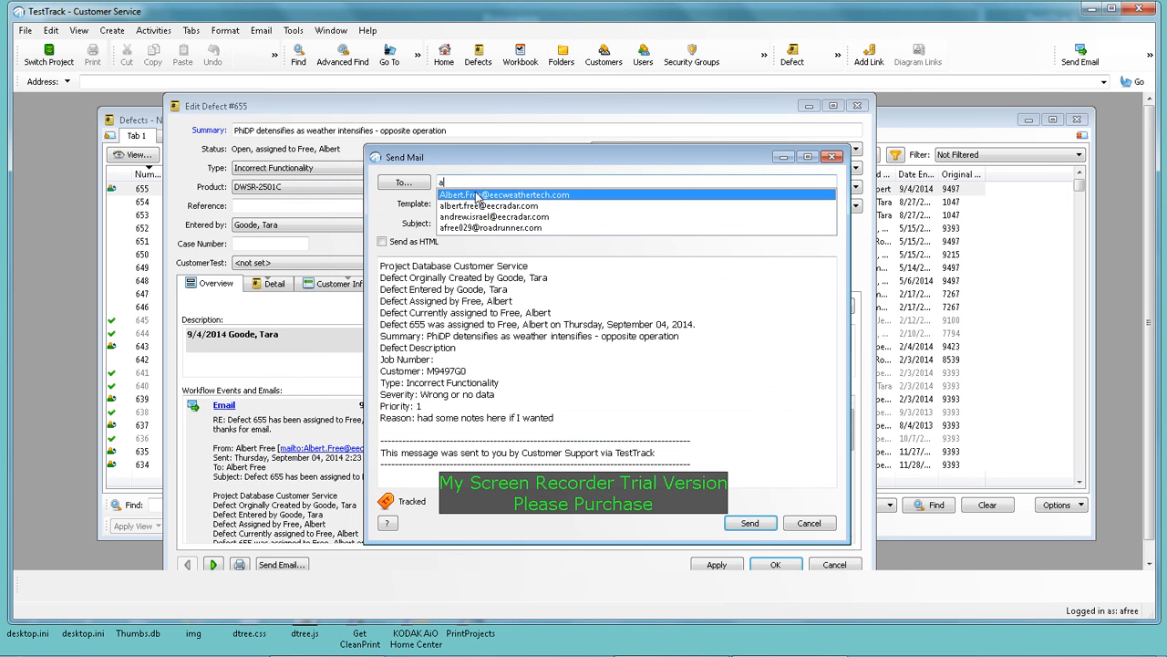
click(477, 196)
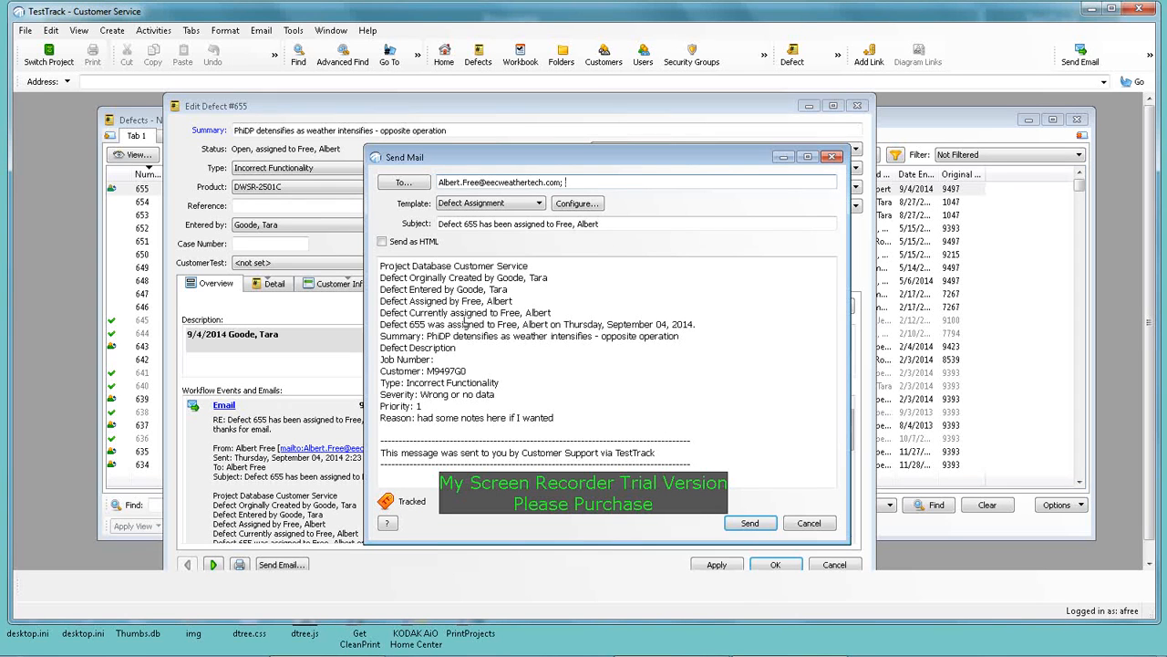
click(382, 242)
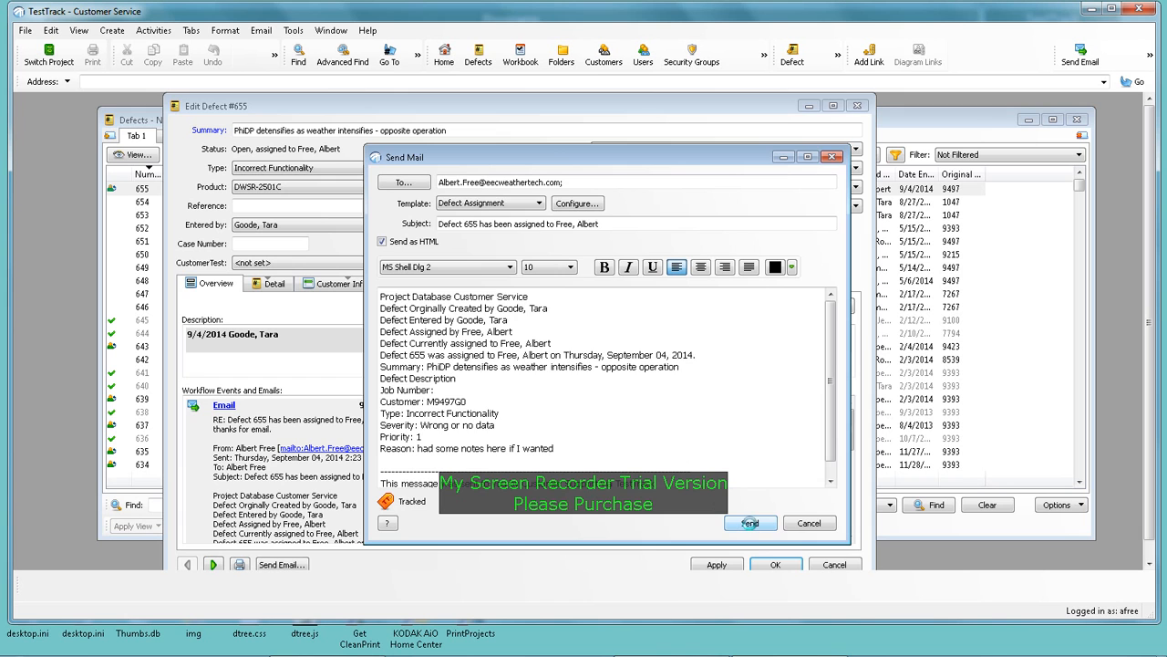
click(750, 524)
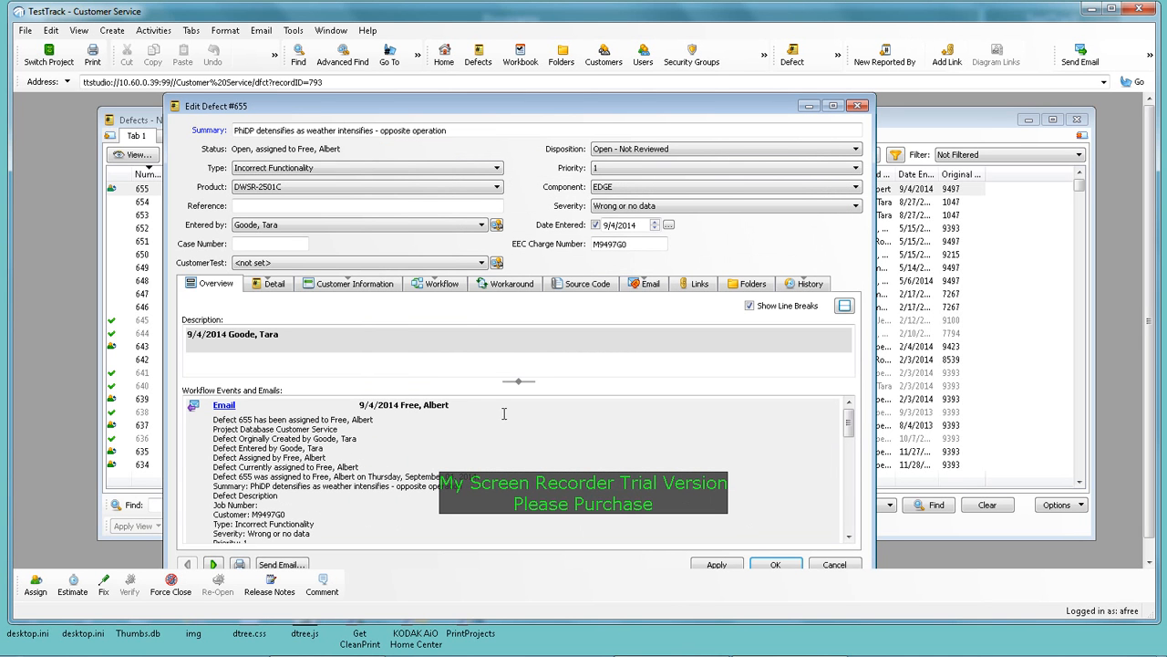
- Review the emails logged on defect 655 in its overview and email records, and close the defect with its changes accepted
scroll(498, 420, down, 3)
scroll(498, 421, up, 3)
click(655, 286)
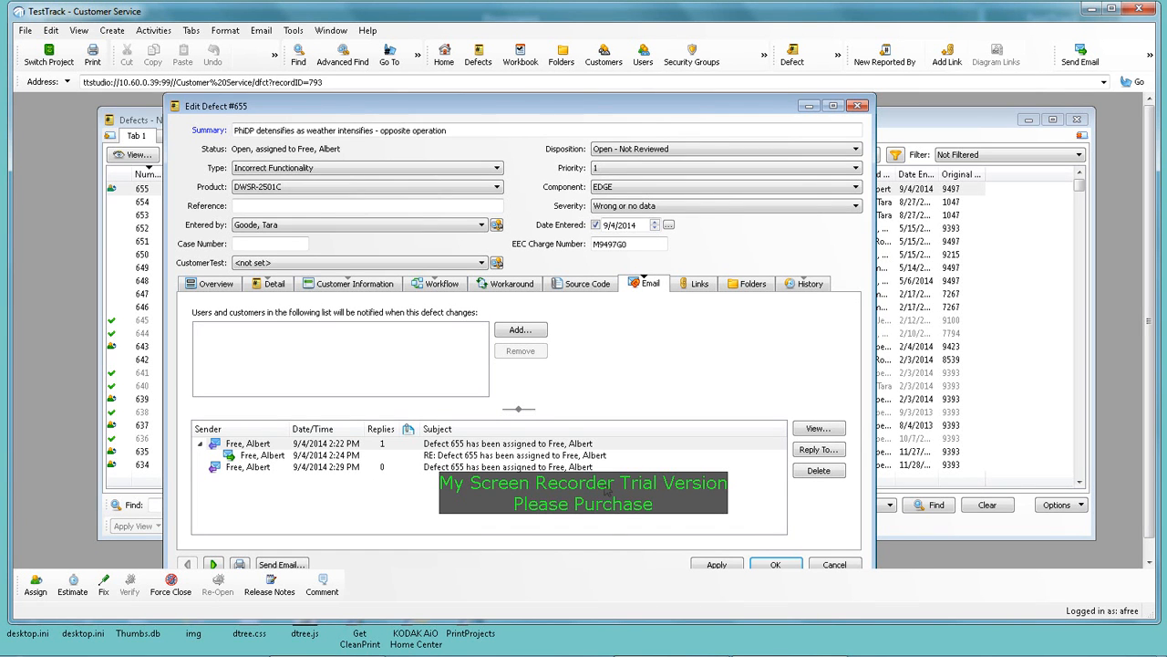
click(775, 564)
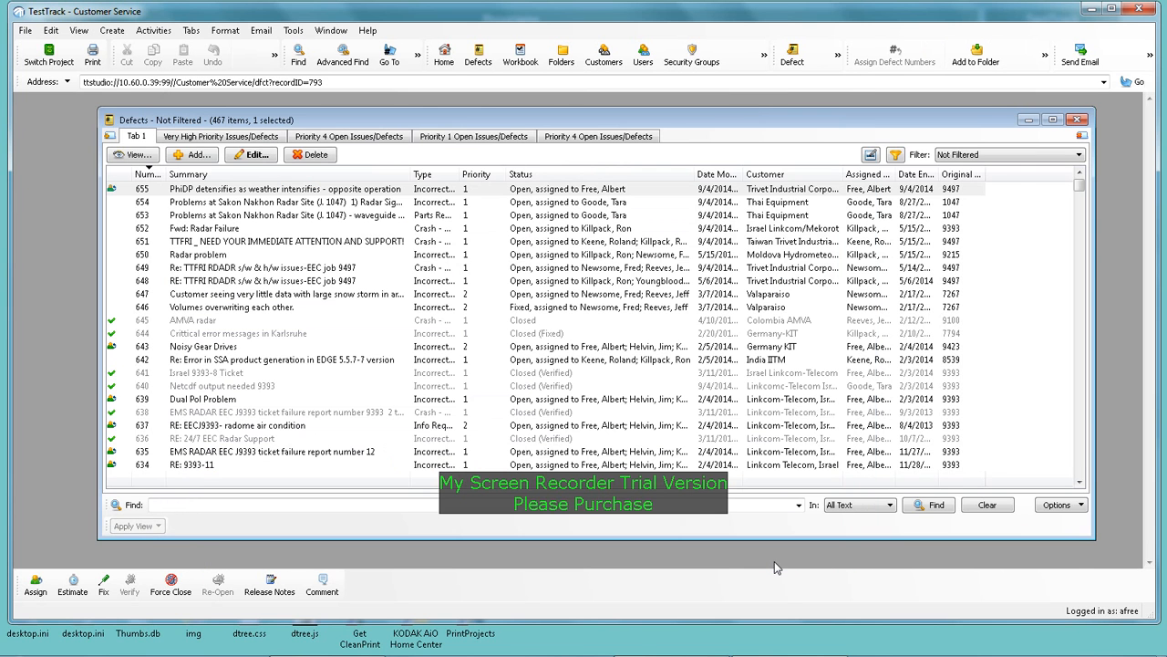
- Switch to Outlook and open the newest defect 655 assignment message in the inbox
click(352, 643)
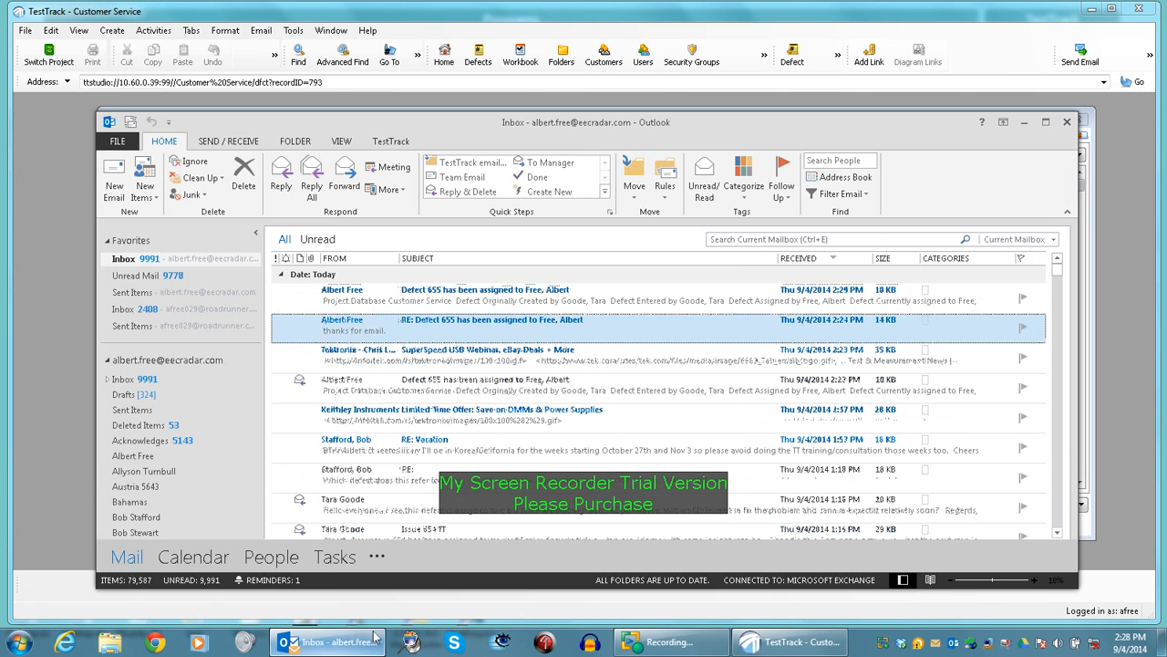
click(470, 299)
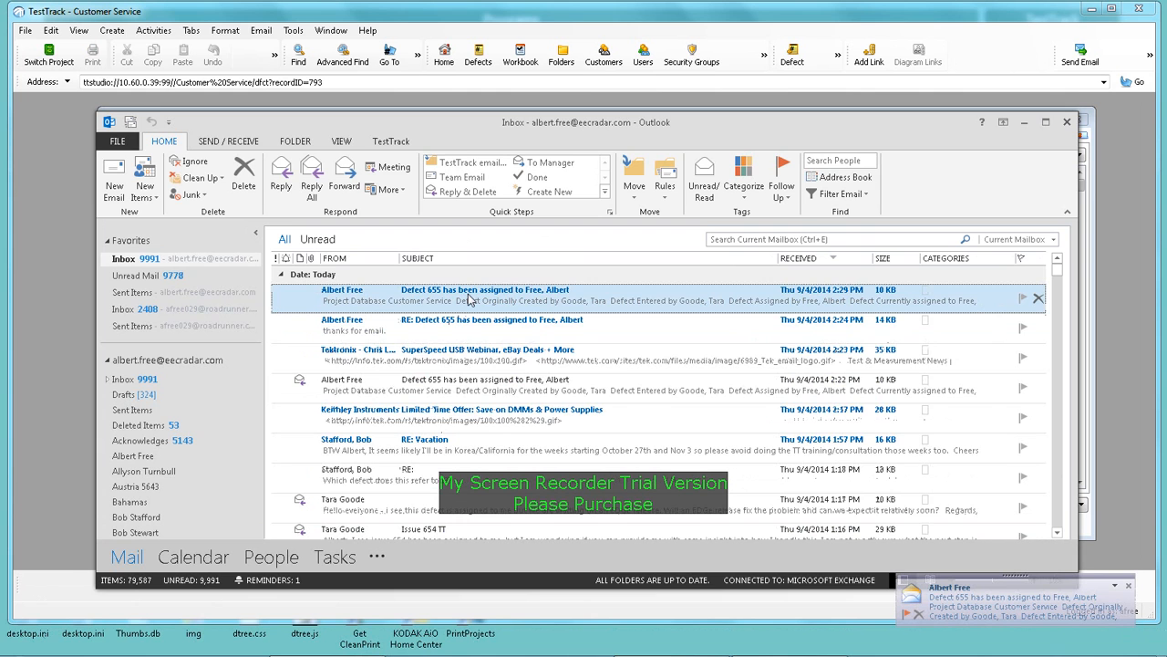
double_click(470, 299)
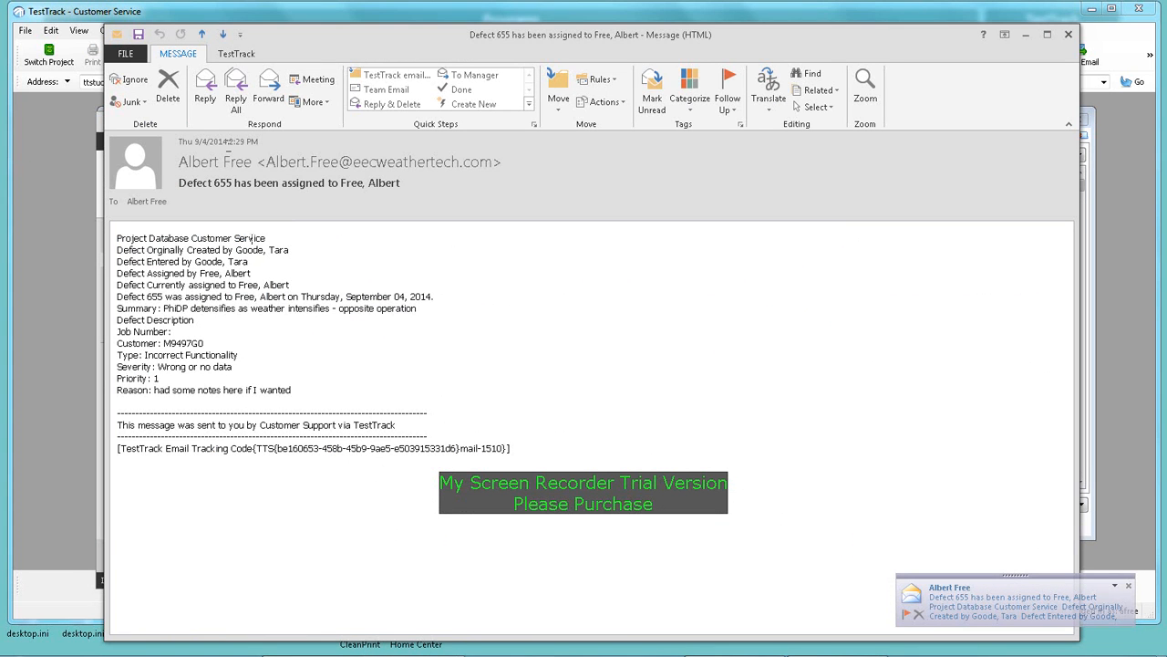
- Reply to the assignment message with "this will be logged and captured in testtrack as well." and send it
click(202, 98)
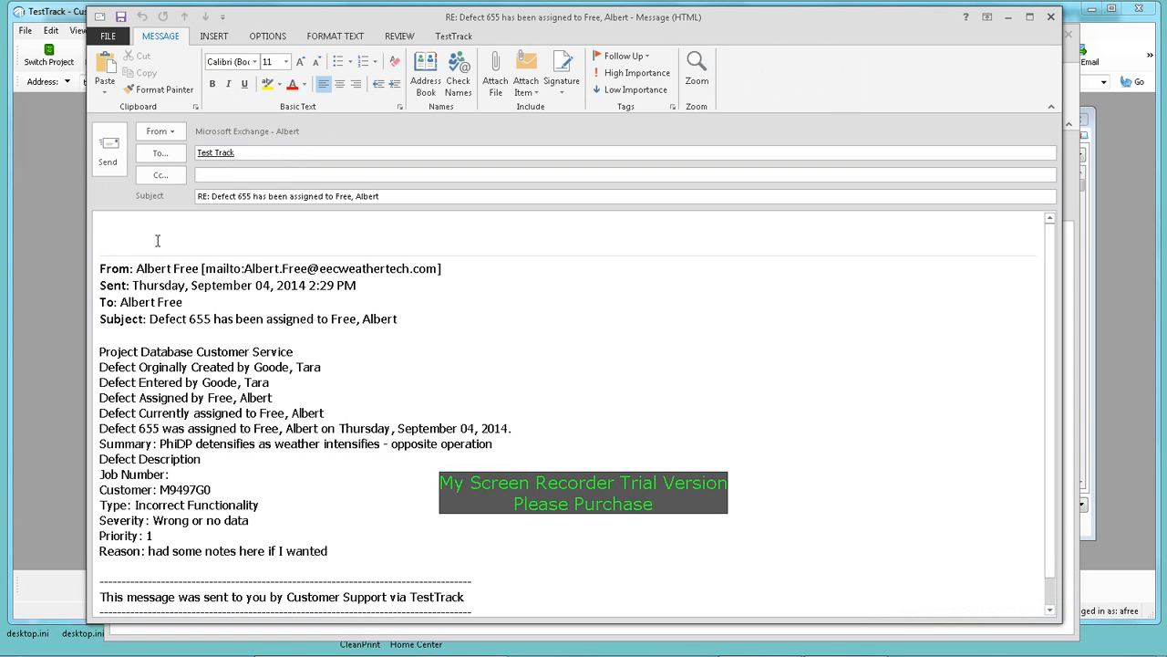
text(this will be logged and ca)
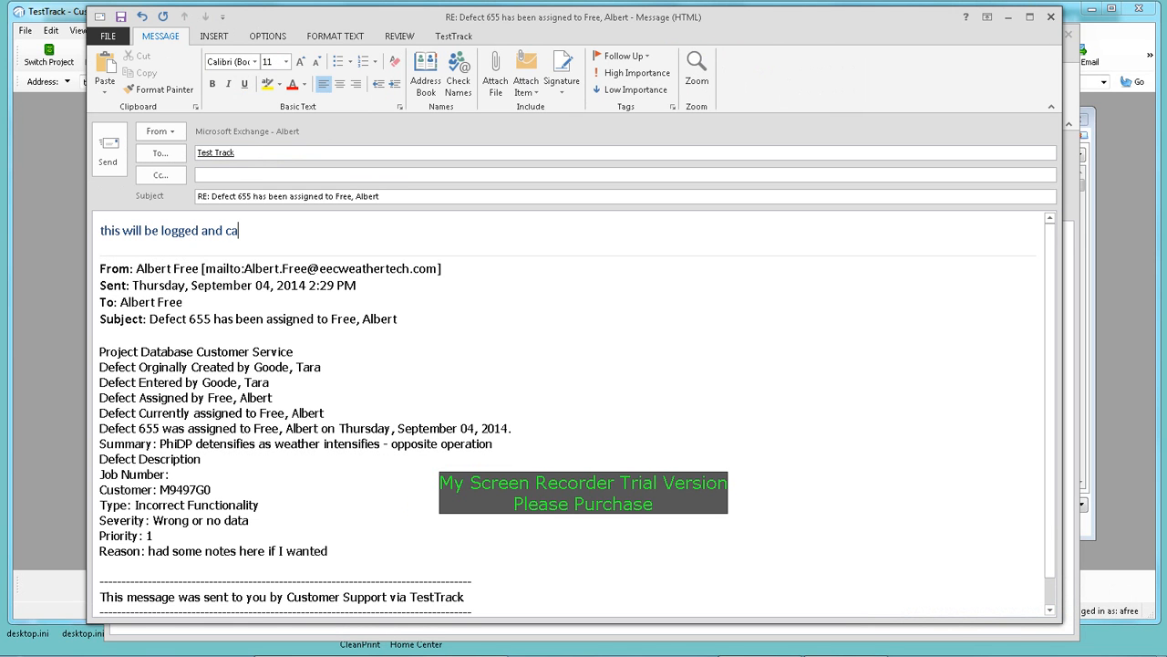
text(ptured in testtrack as well.)
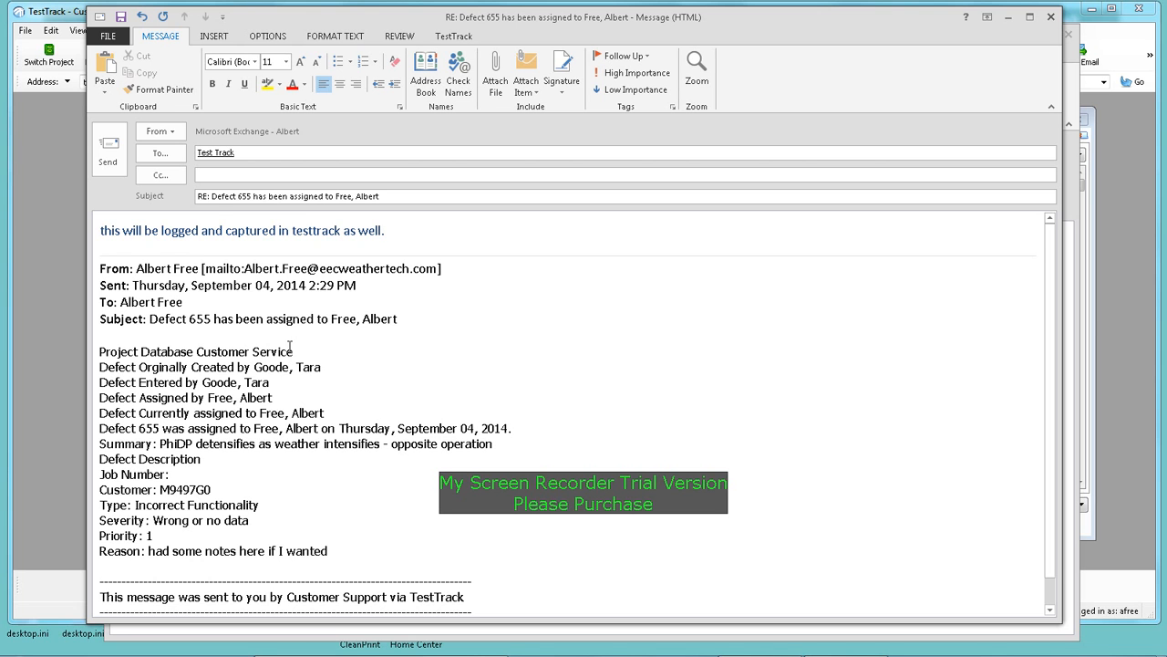
click(125, 176)
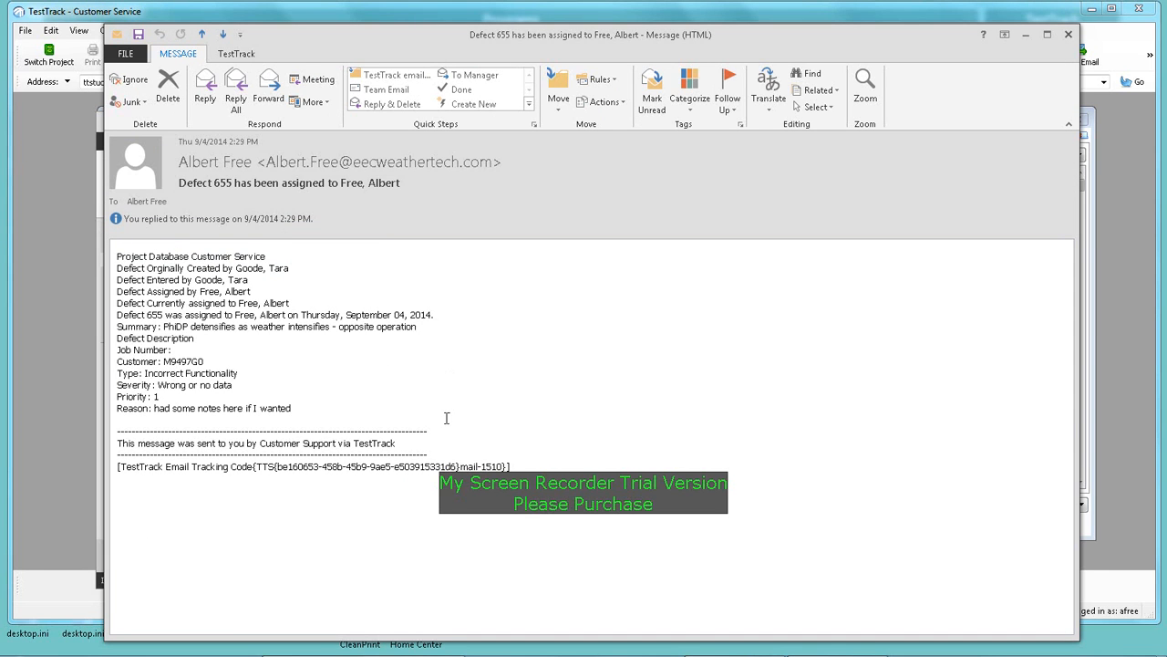
- Close the original assignment message and switch back to the TestTrack defects list
click(1069, 36)
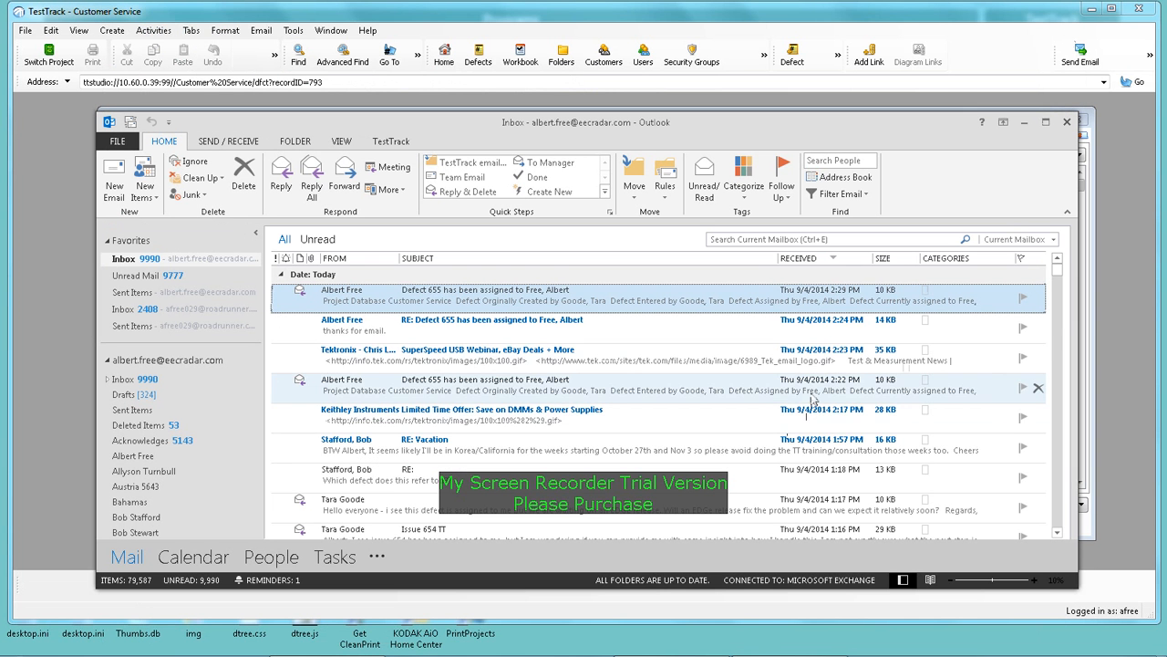
mouse_move(255, 654)
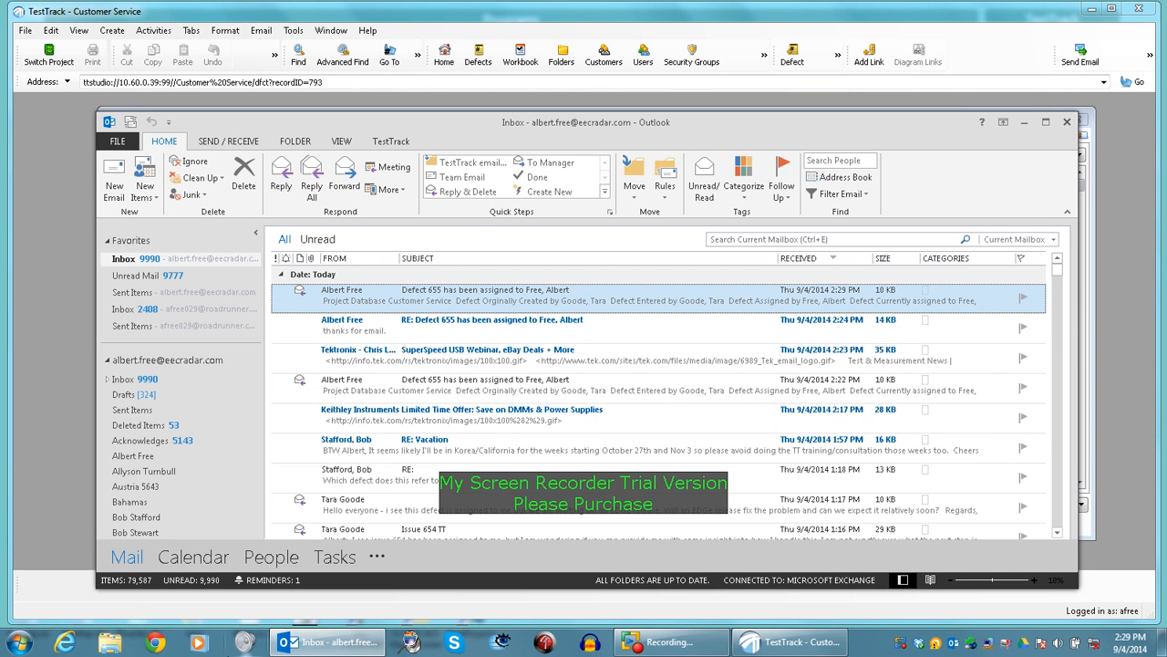
click(790, 642)
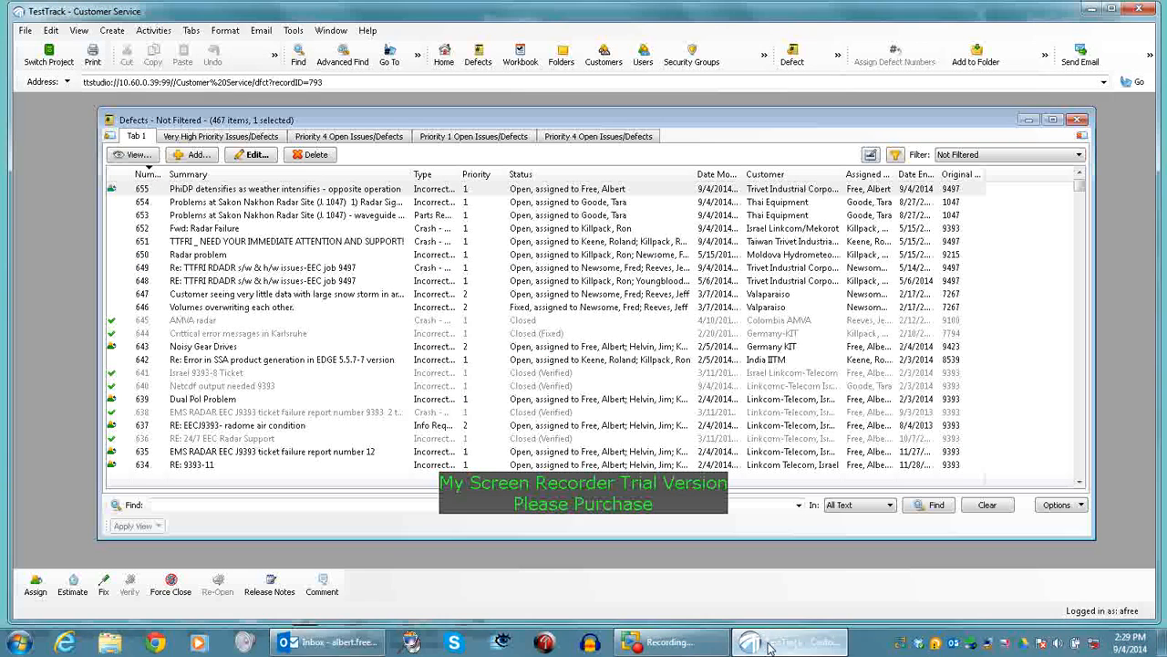
- Open defect 655 and look through the workflow events and emails logged in its overview
double_click(361, 190)
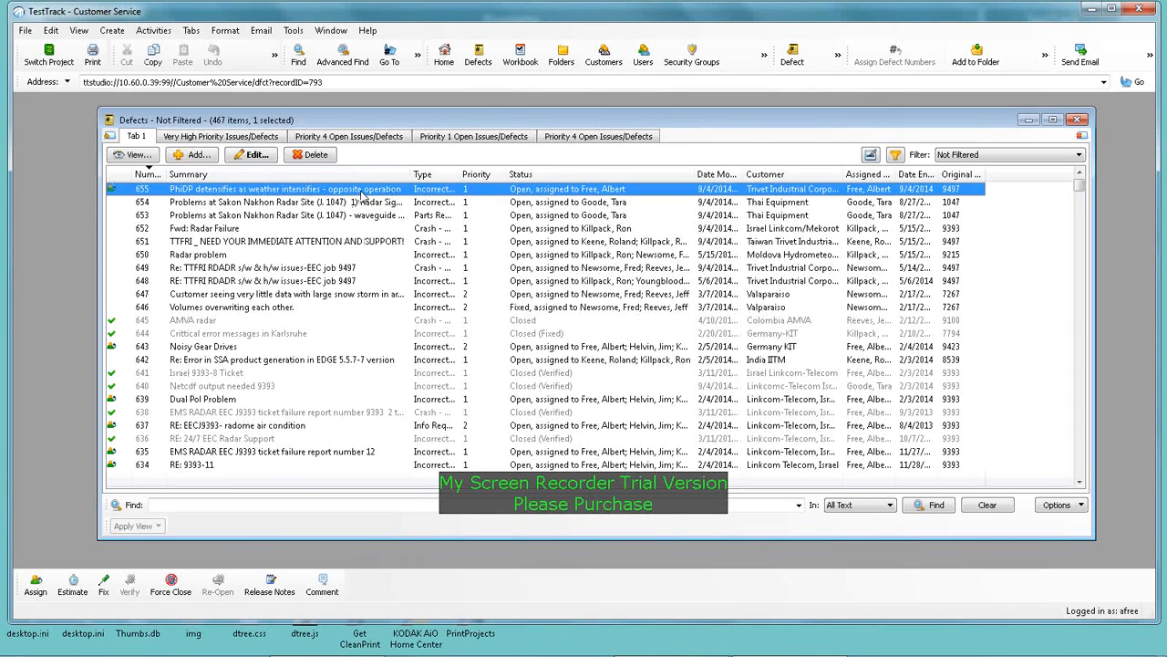
scroll(420, 401, down, 10)
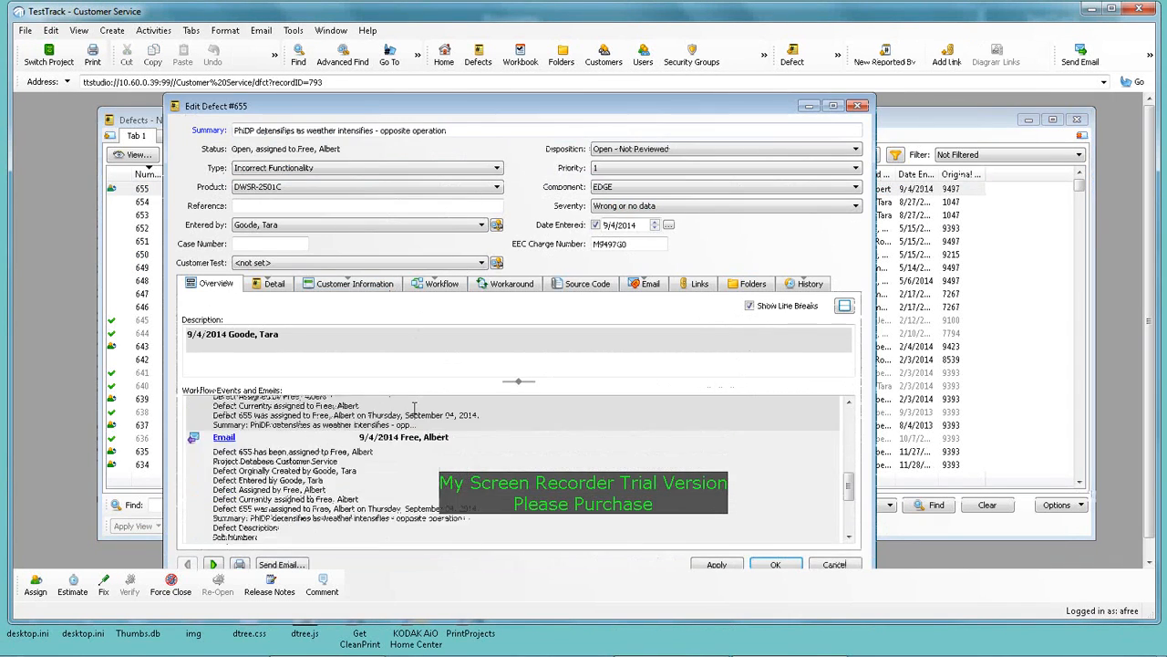
scroll(414, 410, down, 5)
scroll(414, 410, up, 4)
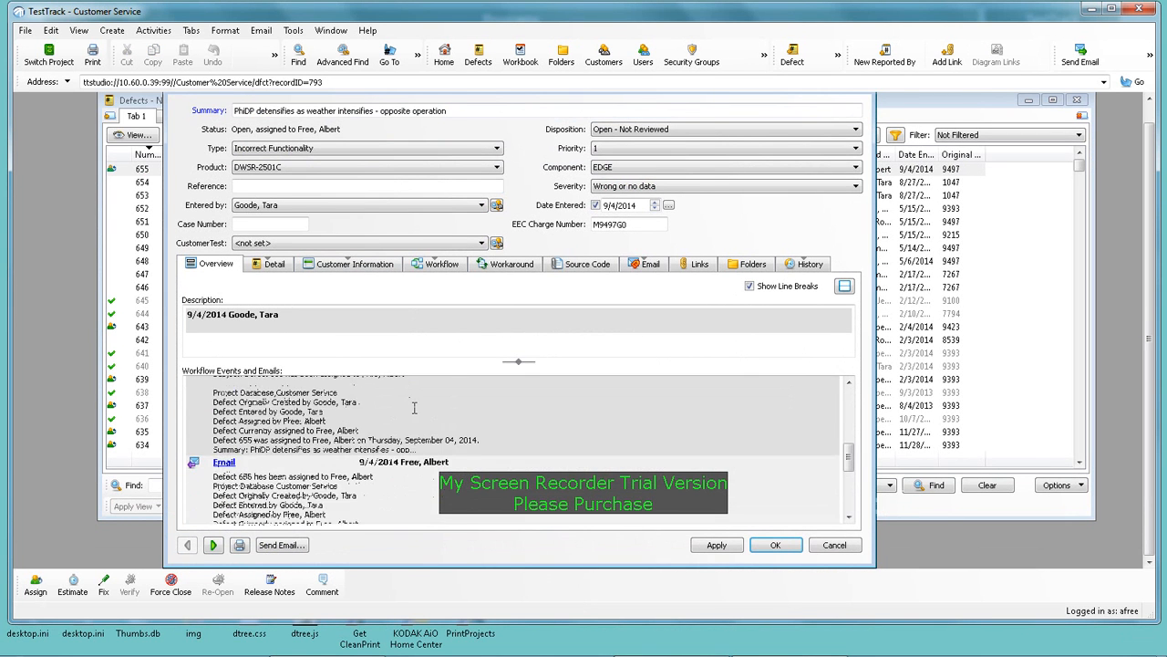
scroll(412, 413, down, 3)
scroll(411, 413, up, 5)
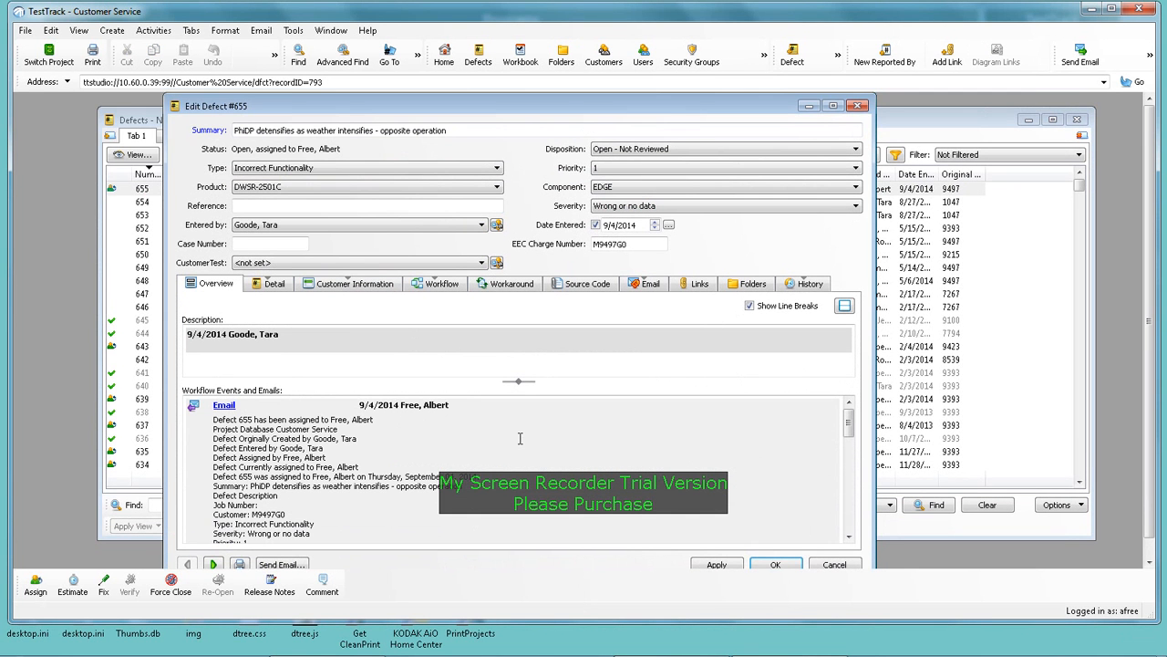
- Open the first logged email on defect 655, check its attachments and body, and close it
click(223, 407)
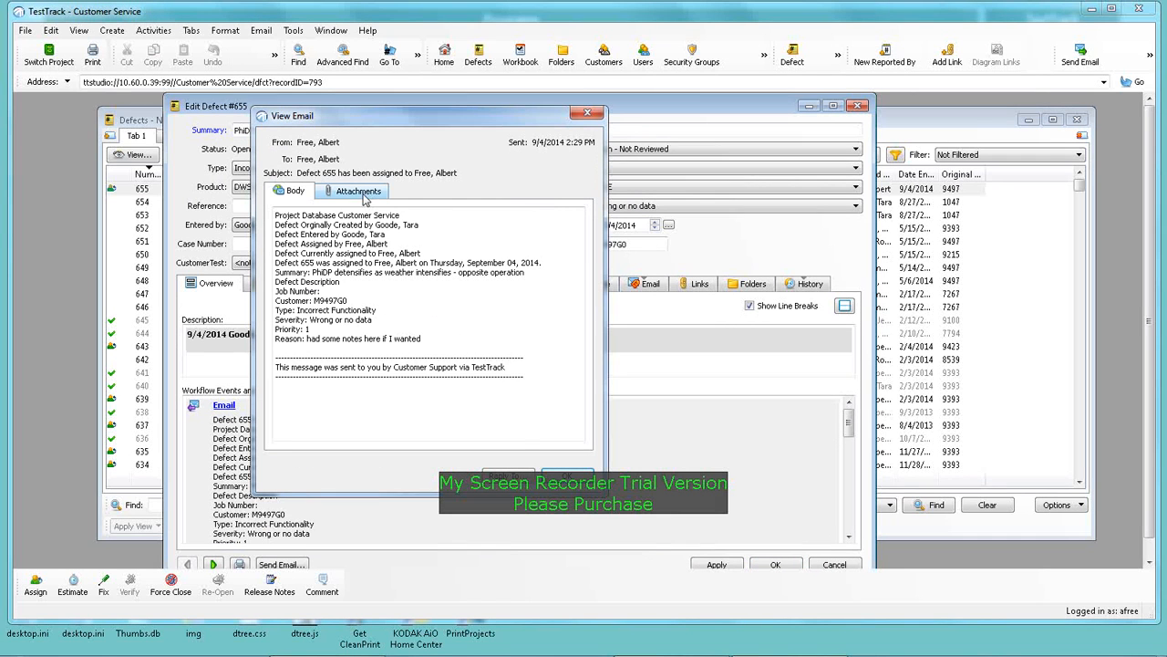
click(362, 194)
click(294, 193)
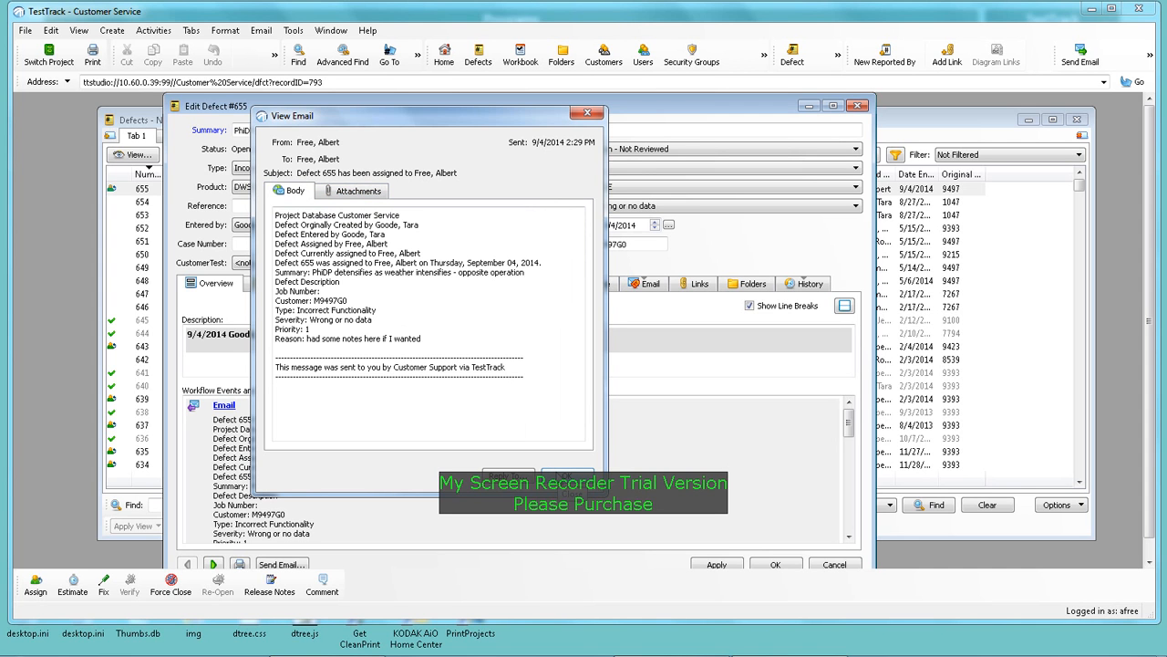
click(566, 477)
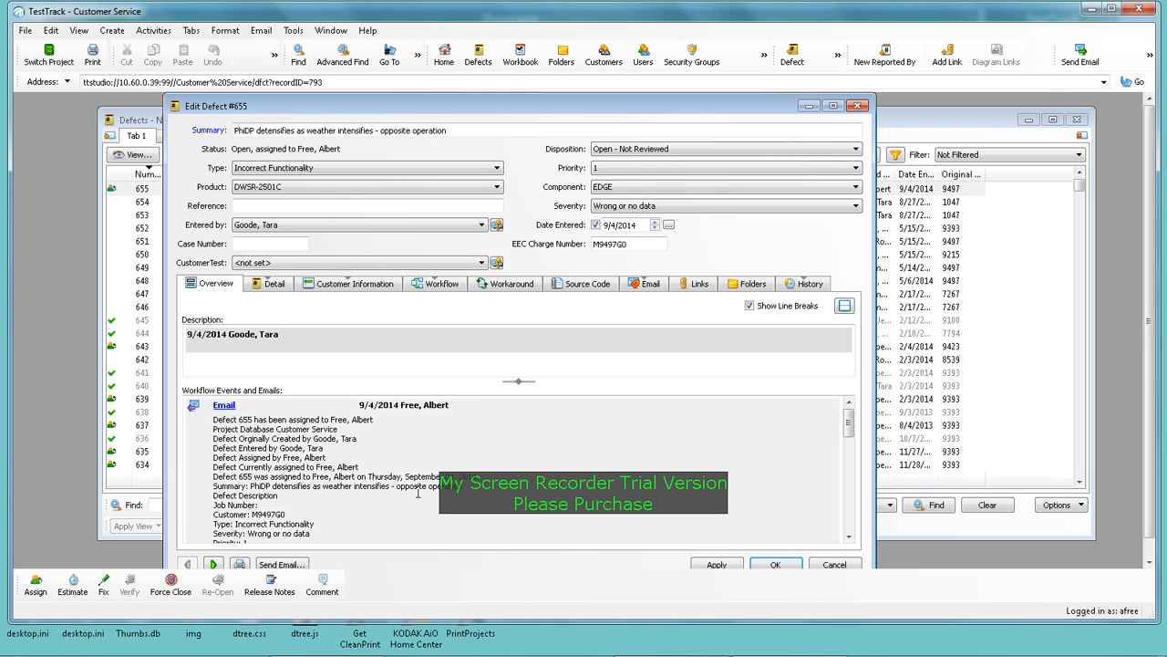
- View the Send Mail form for defect 655 with its tracking option, cancel the email, and close the defect without saving
click(286, 568)
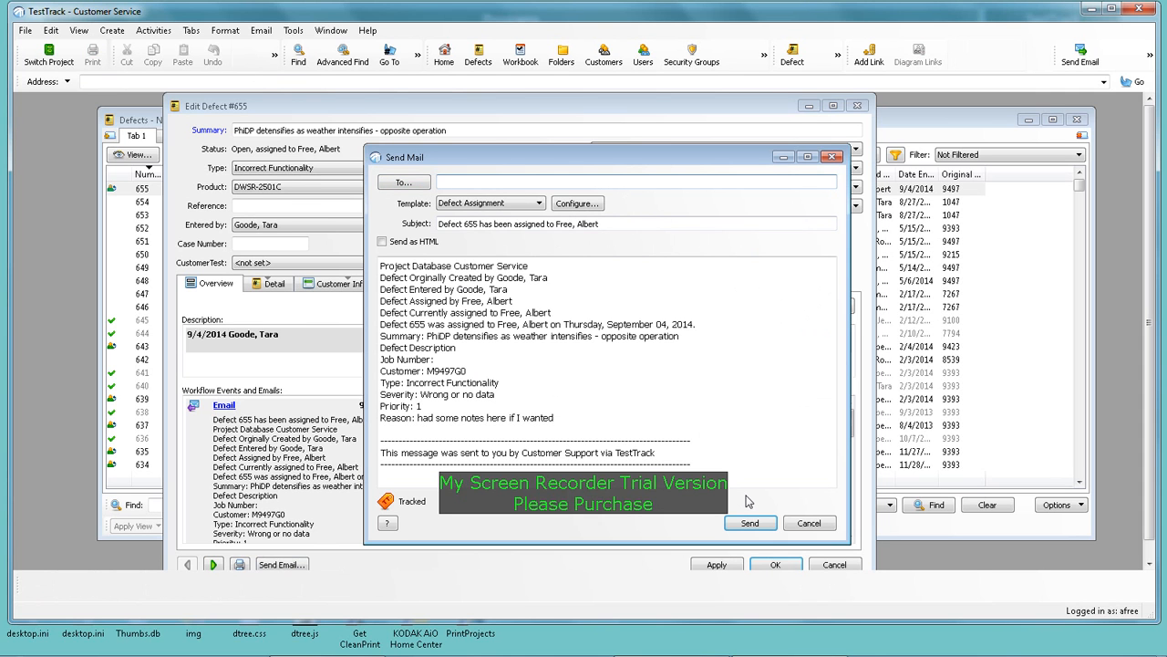
click(809, 523)
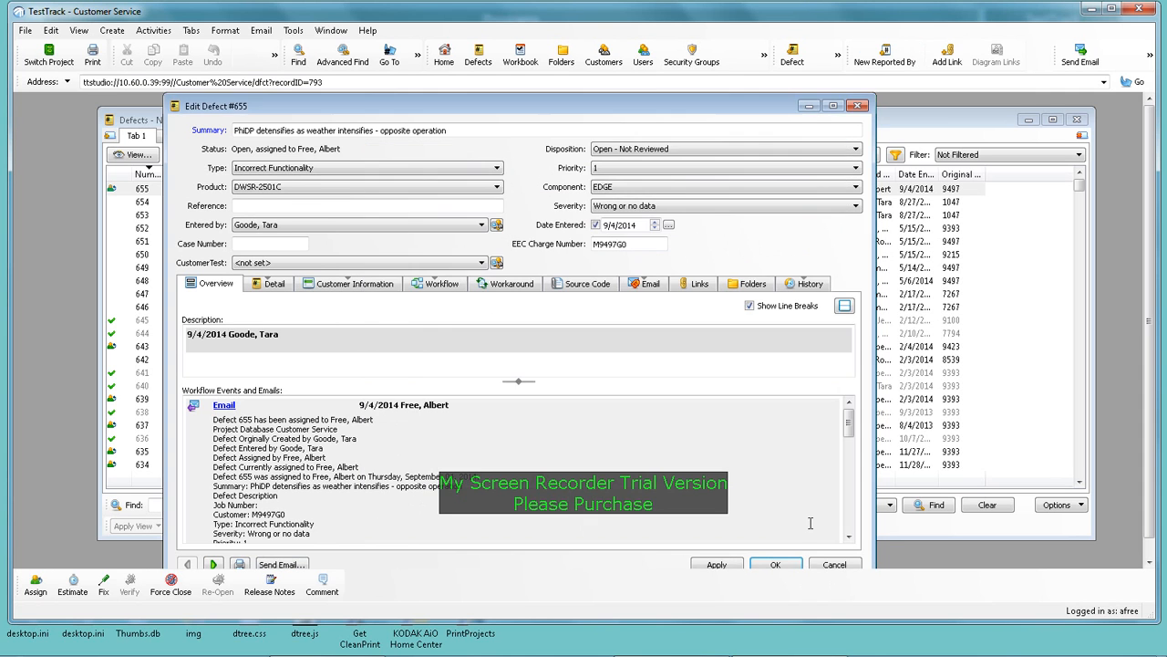
click(835, 564)
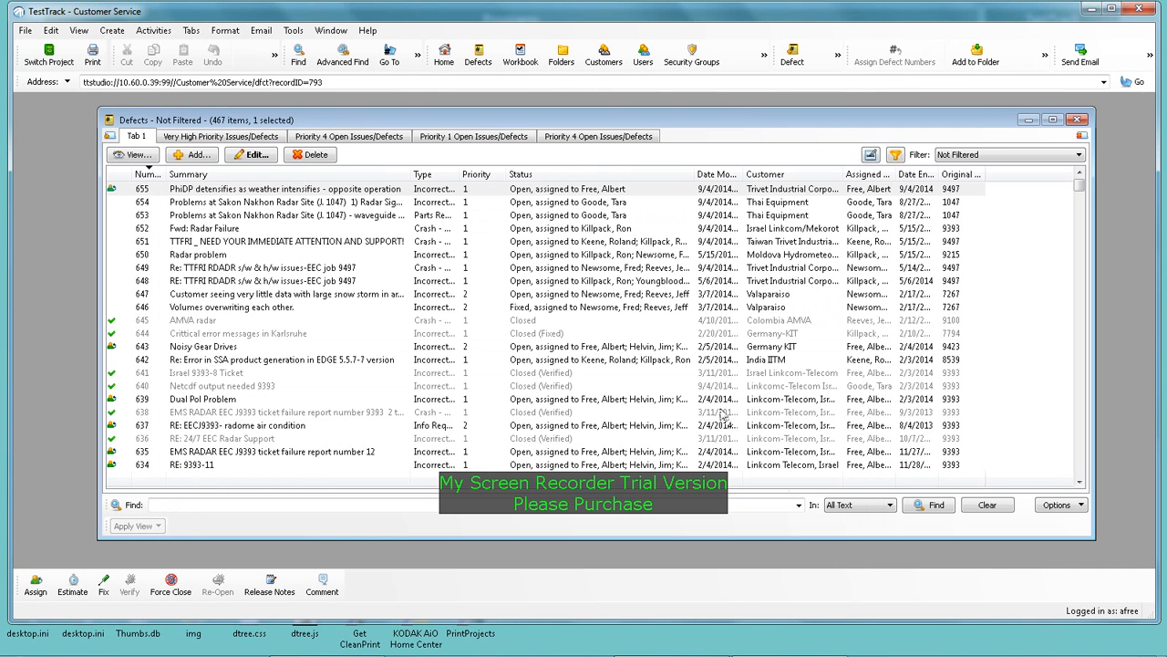